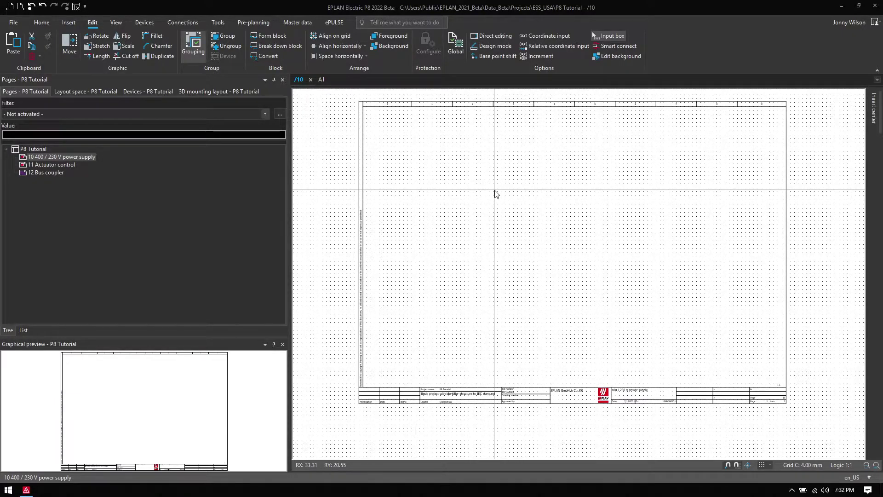
# - In the Insert center, browse Symbols and the 'terminal' search results, then show Favorites such as X2_2
pyautogui.click(873, 110)
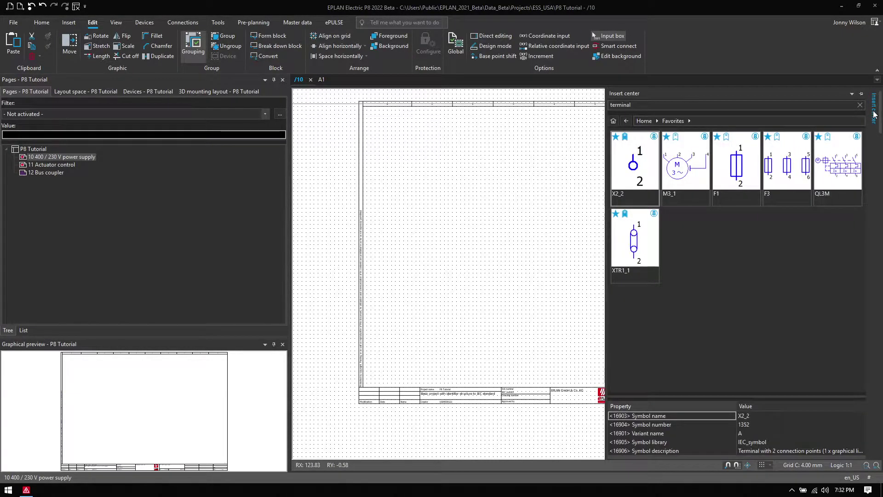
pyautogui.click(626, 122)
pyautogui.click(638, 190)
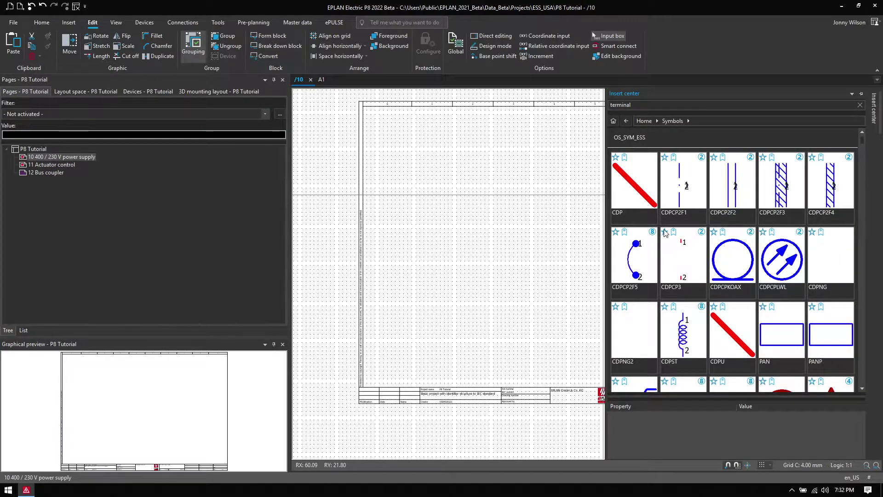
pyautogui.click(614, 121)
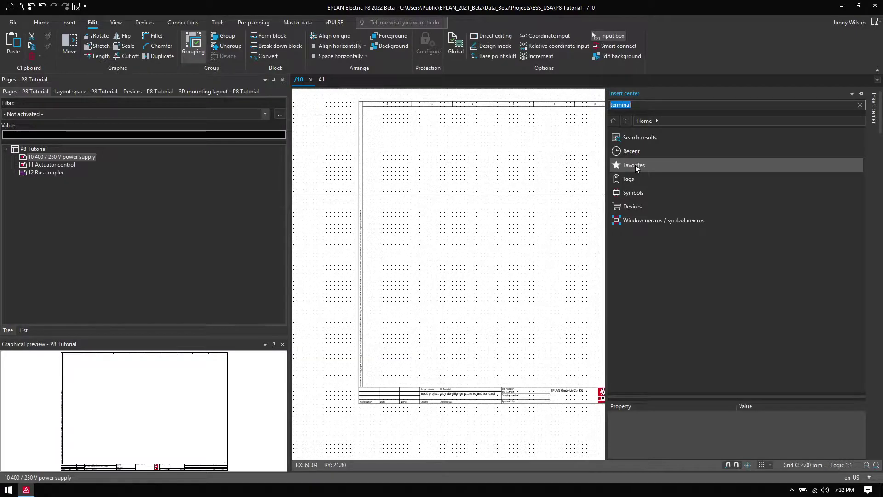
pyautogui.click(641, 104)
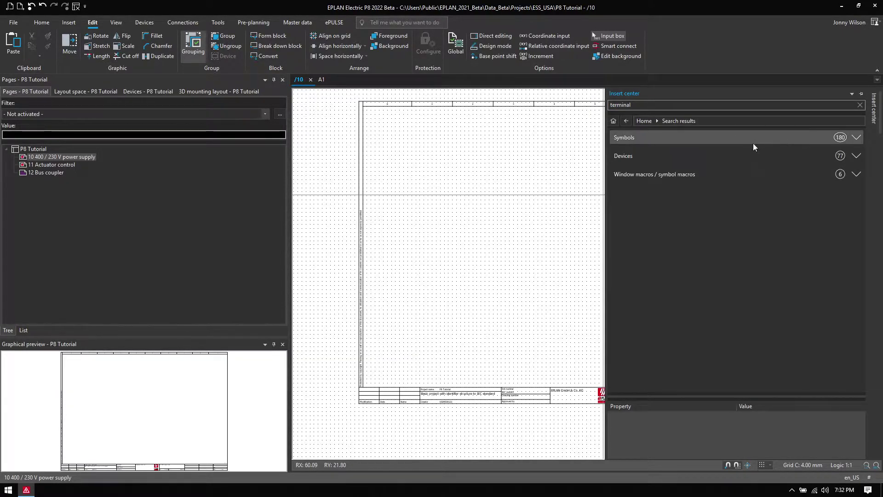
pyautogui.click(855, 138)
pyautogui.scroll(-5, 730, 248)
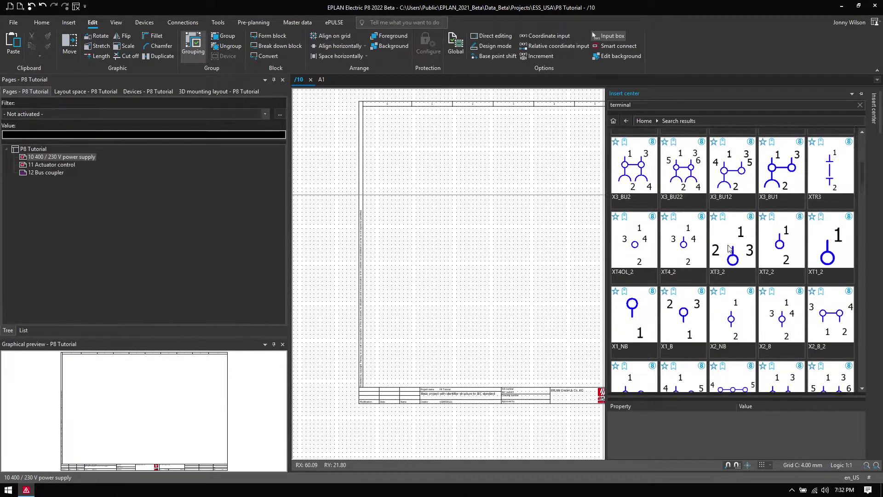
pyautogui.scroll(3, 730, 249)
pyautogui.click(613, 120)
pyautogui.click(643, 154)
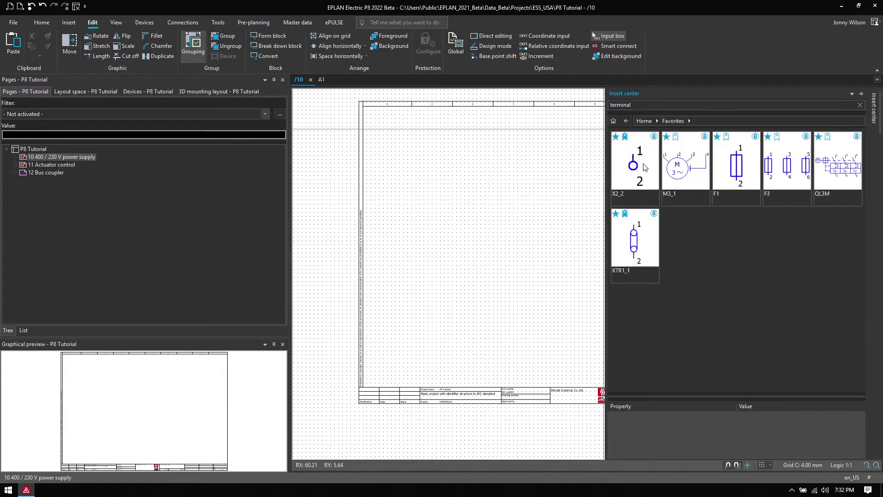
# - Place the X2_2 terminal symbol on page /10 with designation -X1
pyautogui.doubleClick(634, 167)
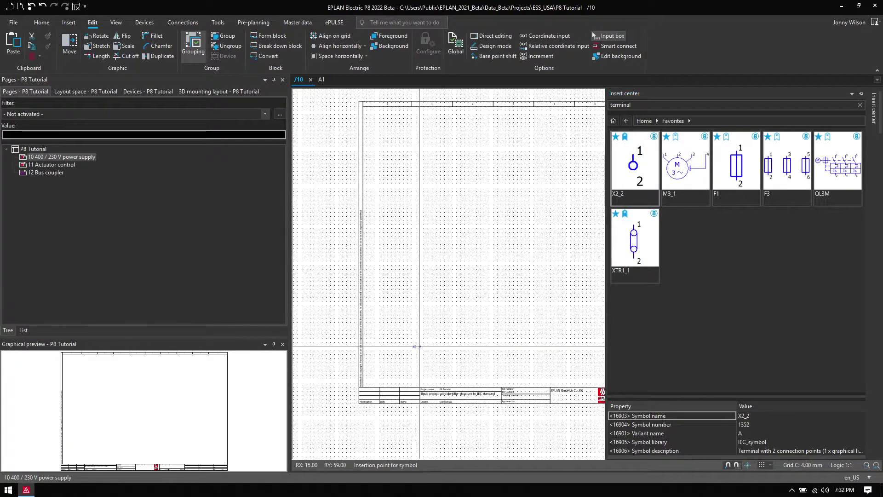
pyautogui.scroll(4, 415, 350)
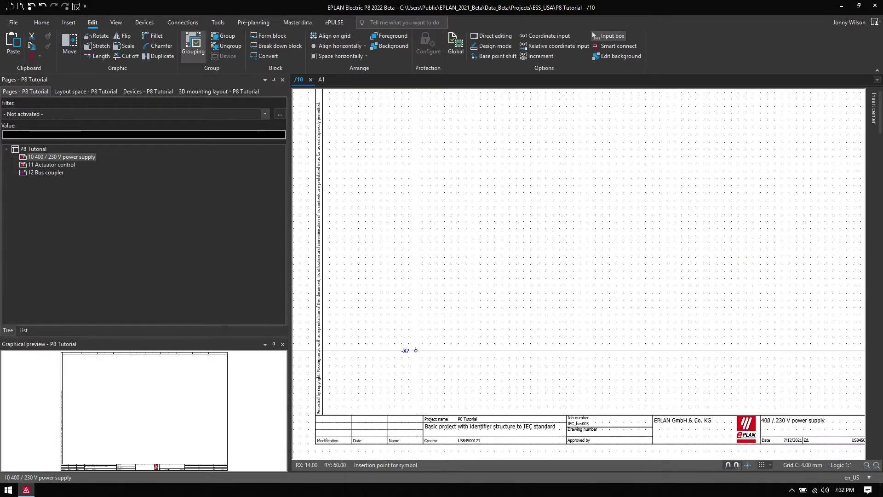
pyautogui.click(426, 301)
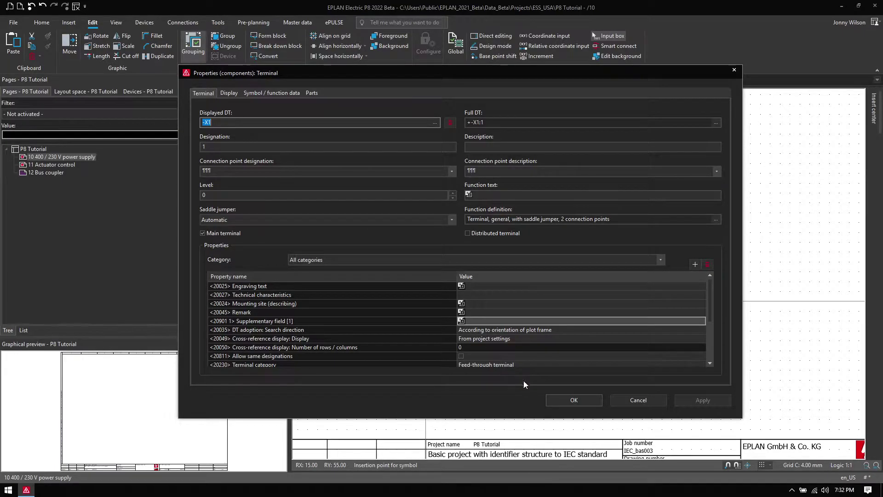
pyautogui.click(574, 399)
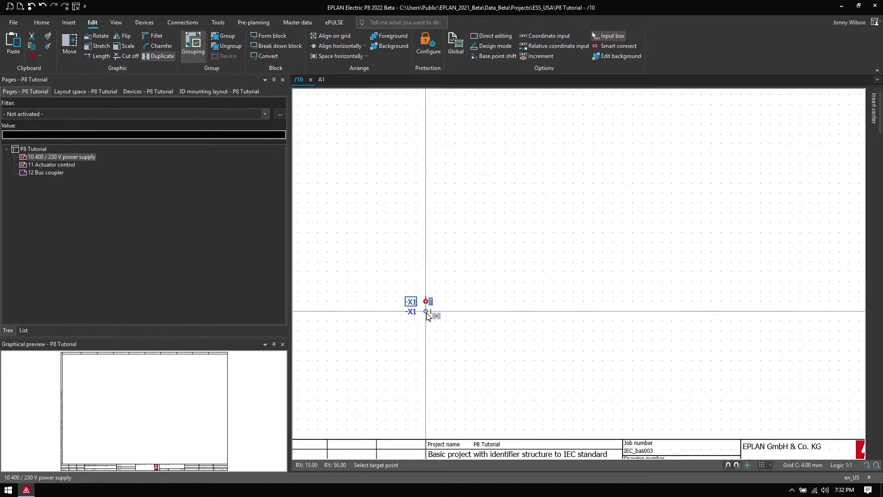
# - Duplicate the terminal four times to the right, numbered in sequence, and select terminal 4
pyautogui.click(446, 302)
pyautogui.write('4')
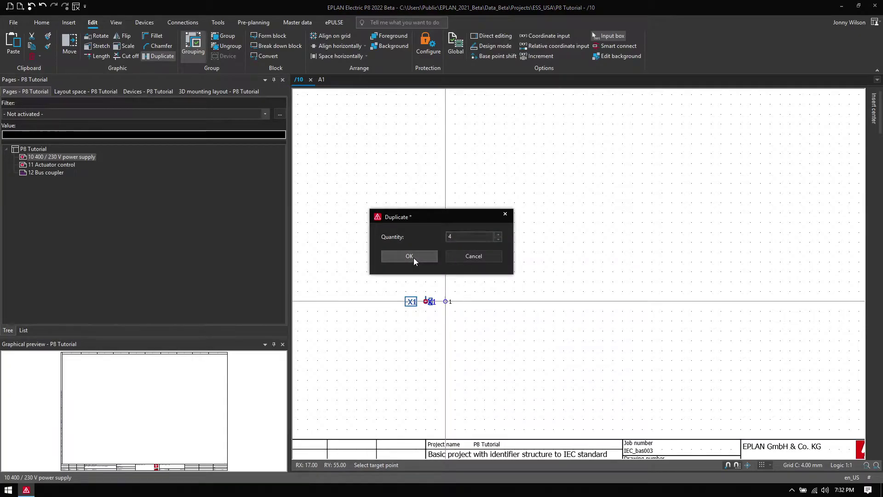
pyautogui.click(409, 256)
pyautogui.click(592, 265)
pyautogui.scroll(1, 459, 327)
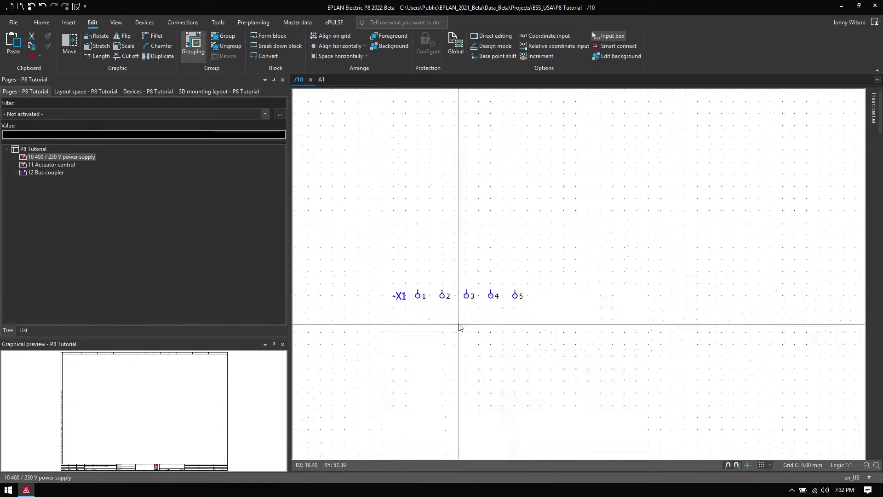
pyautogui.scroll(1, 459, 327)
pyautogui.moveTo(363, 258); pyautogui.dragTo(477, 322)
pyautogui.press('Escape')
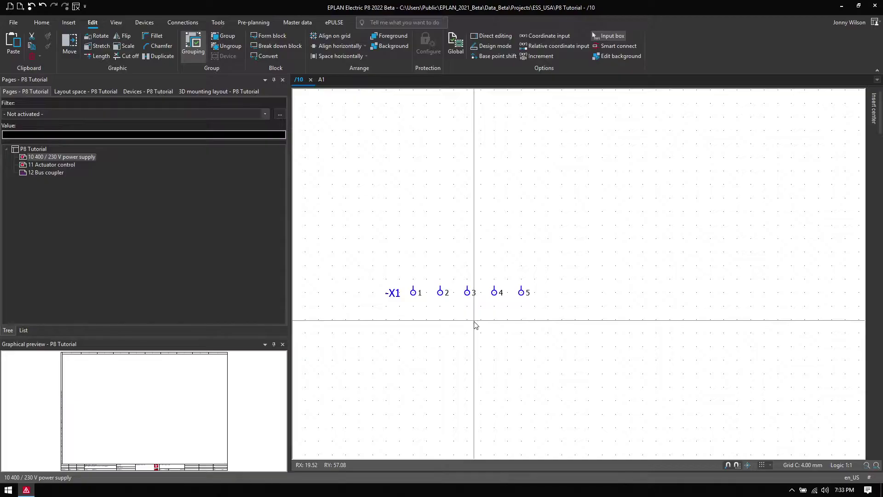
pyautogui.click(497, 292)
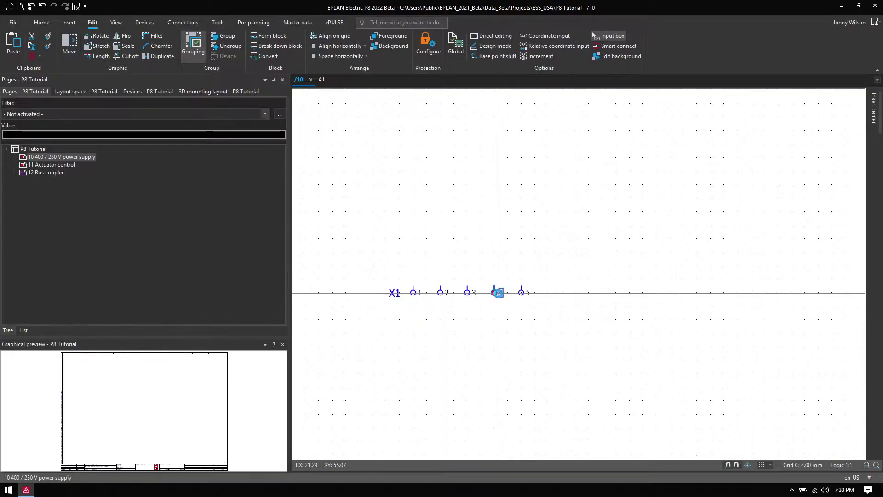
# - Make terminal 4 of -X1 an N-terminal with saddle jumper
pyautogui.doubleClick(496, 292)
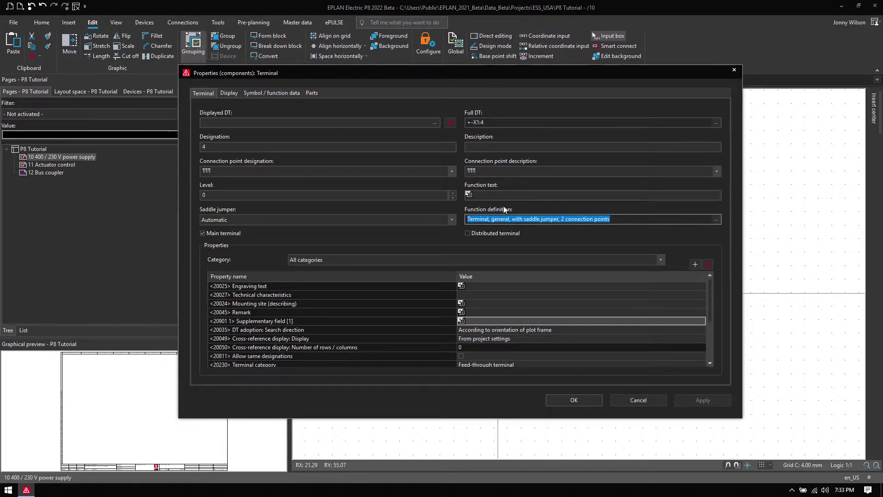
pyautogui.click(715, 219)
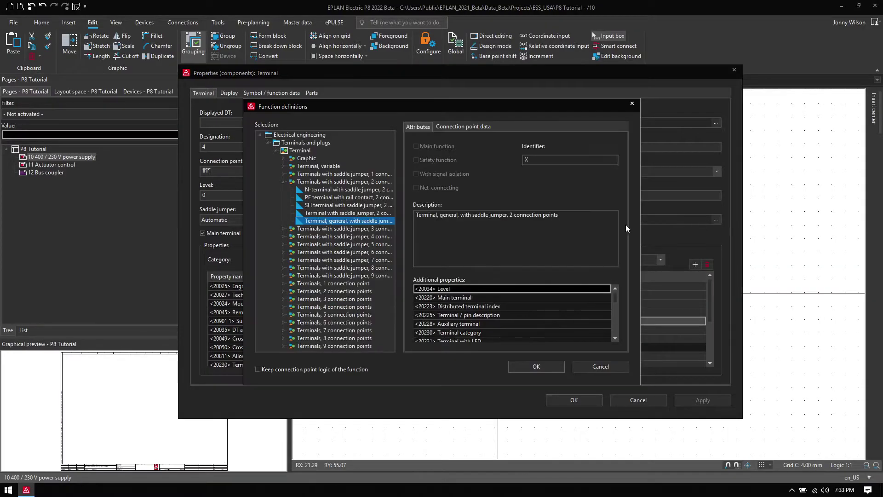
pyautogui.click(375, 190)
pyautogui.click(536, 366)
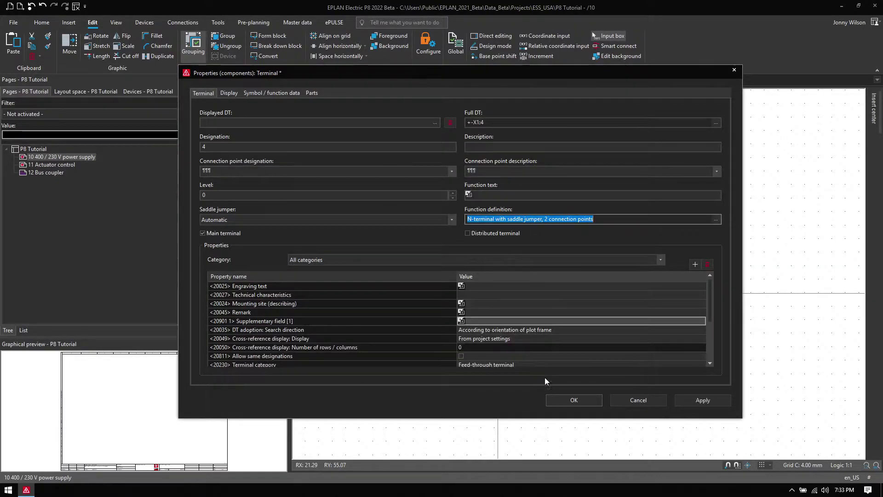
pyautogui.click(573, 400)
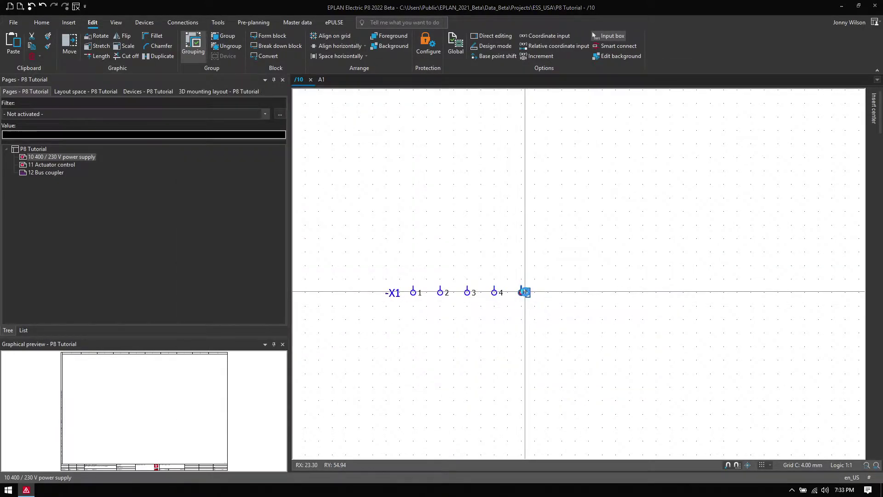
# - Make terminal 5 of -X1 a PE terminal with rail contact
pyautogui.click(524, 292)
pyautogui.click(716, 222)
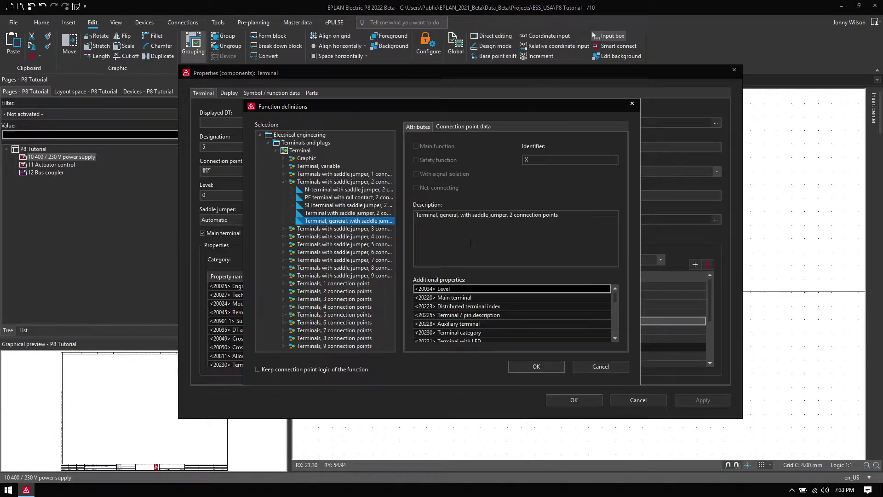
pyautogui.click(348, 196)
pyautogui.click(525, 366)
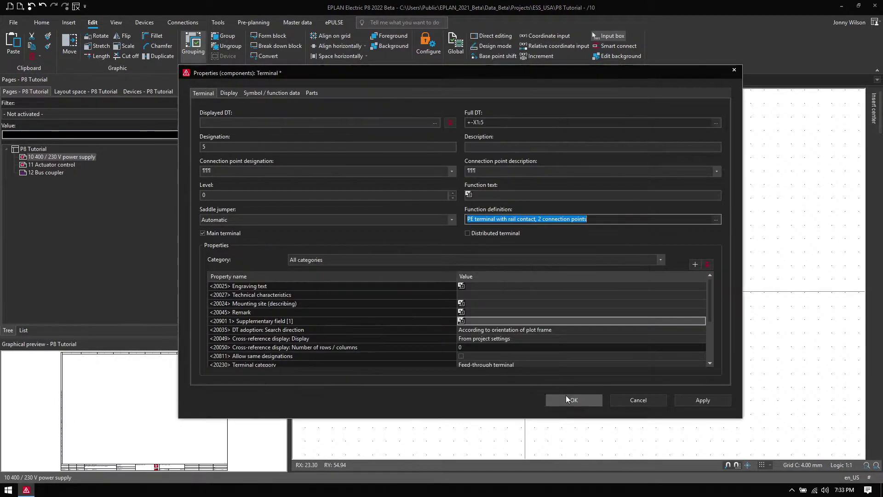
pyautogui.click(573, 399)
pyautogui.scroll(-3, 558, 274)
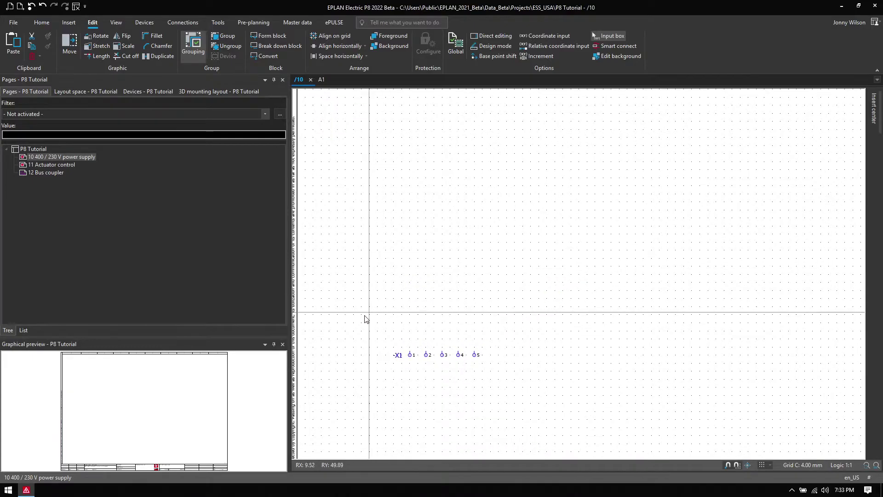
# - Duplicate the -X1 strip above itself, renumbered as -X2, then select both strips
pyautogui.moveTo(364, 315); pyautogui.dragTo(484, 209)
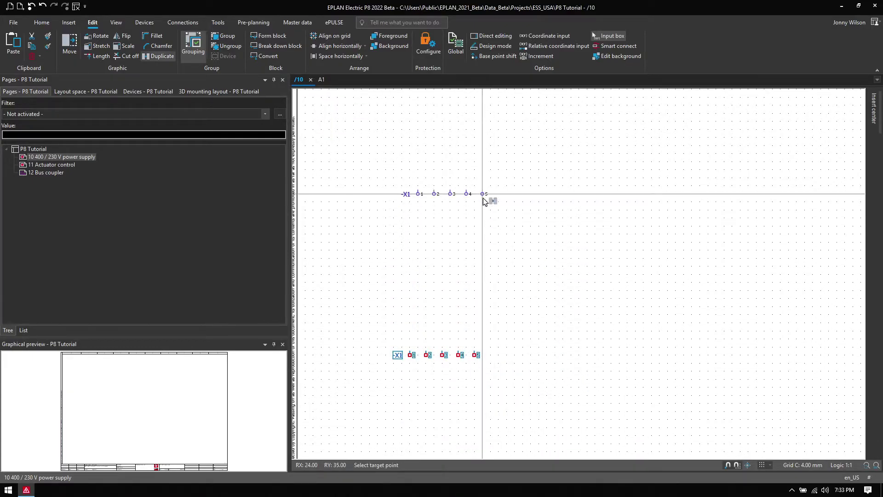
pyautogui.click(478, 198)
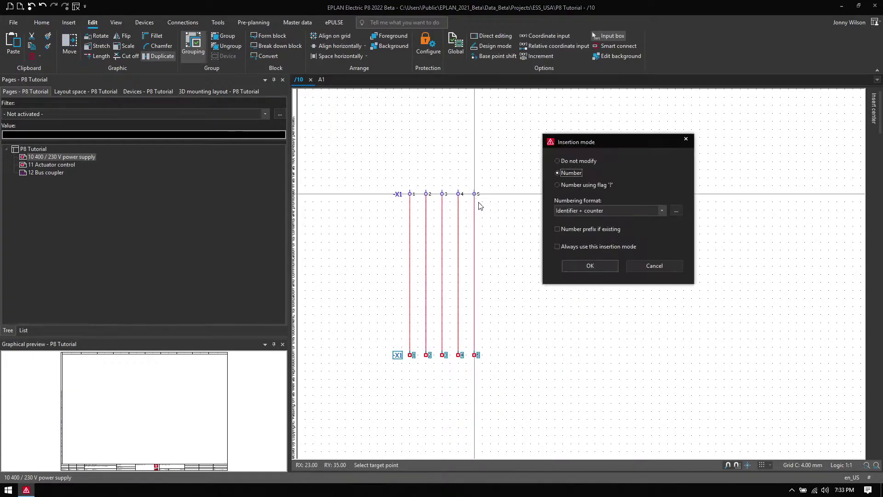
pyautogui.click(593, 267)
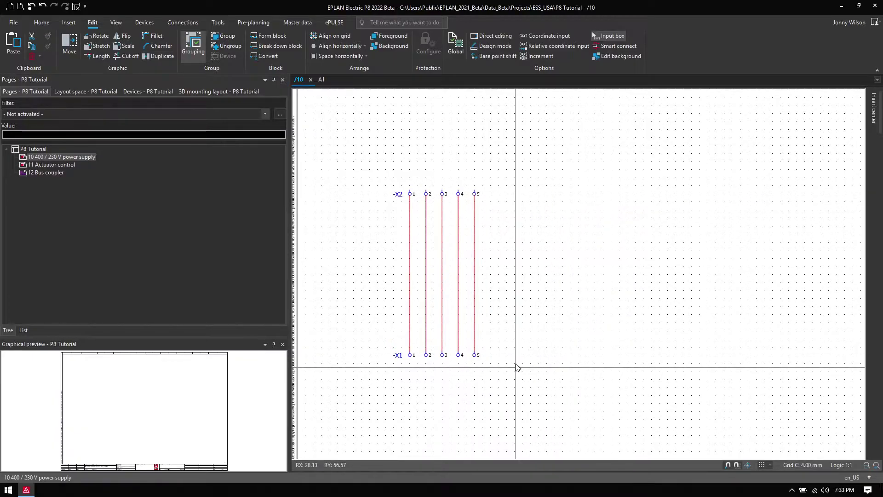
pyautogui.moveTo(365, 171); pyautogui.dragTo(566, 406)
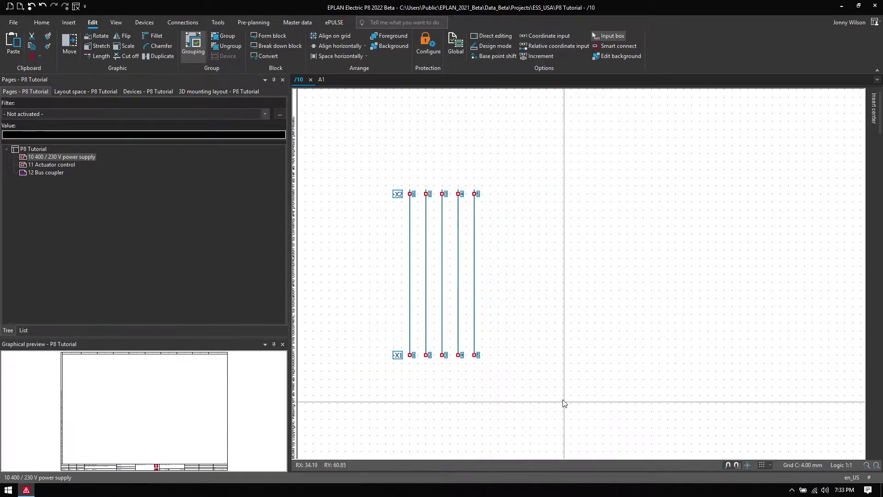
# - Place connection definition points on the five wires between -X1 and -X2
pyautogui.click(188, 21)
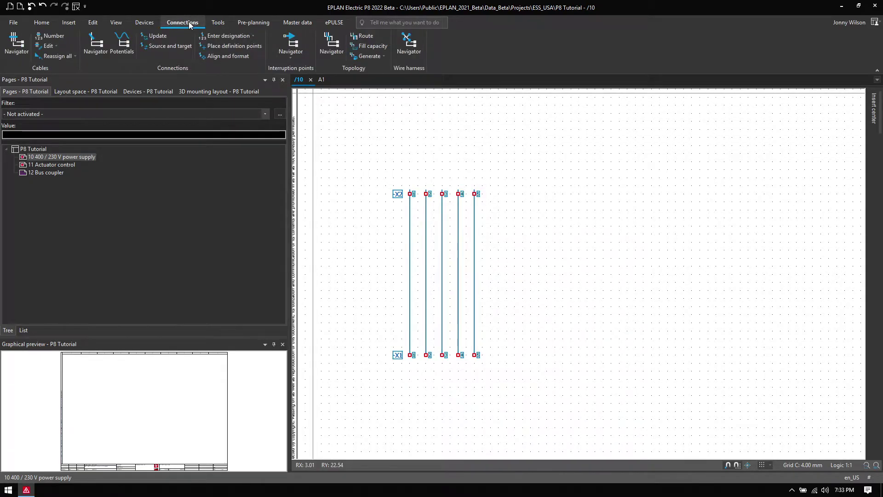
pyautogui.click(241, 45)
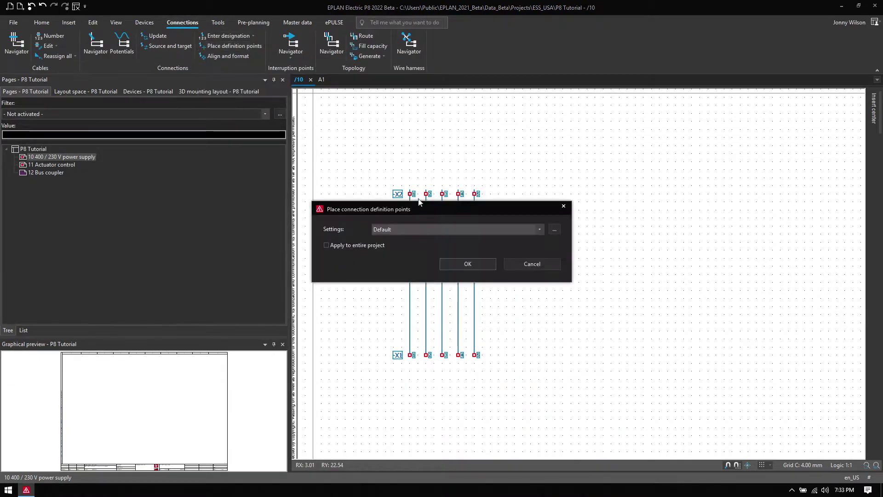
pyautogui.click(463, 263)
pyautogui.scroll(2, 413, 275)
pyautogui.scroll(1, 413, 275)
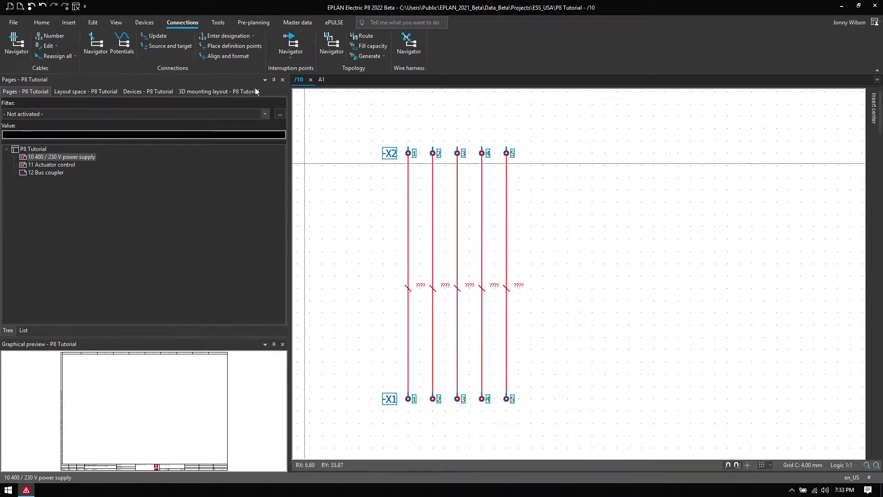
# - Designate the five connections 001 to 005 and select their labels
pyautogui.click(229, 36)
pyautogui.click(502, 326)
pyautogui.click(473, 324)
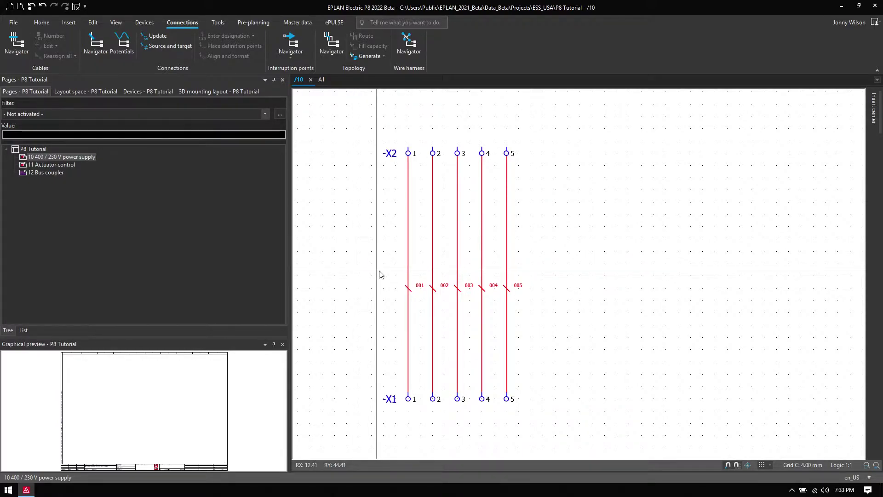
pyautogui.moveTo(376, 268); pyautogui.dragTo(548, 304)
# - Set all five definition points to All data with cross-section 2,5 and colour BK
pyautogui.rightClick(522, 286)
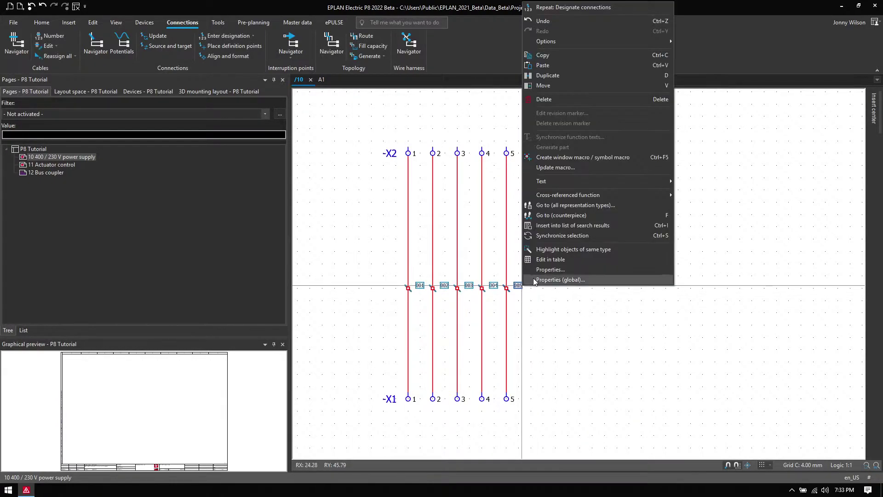
pyautogui.click(551, 269)
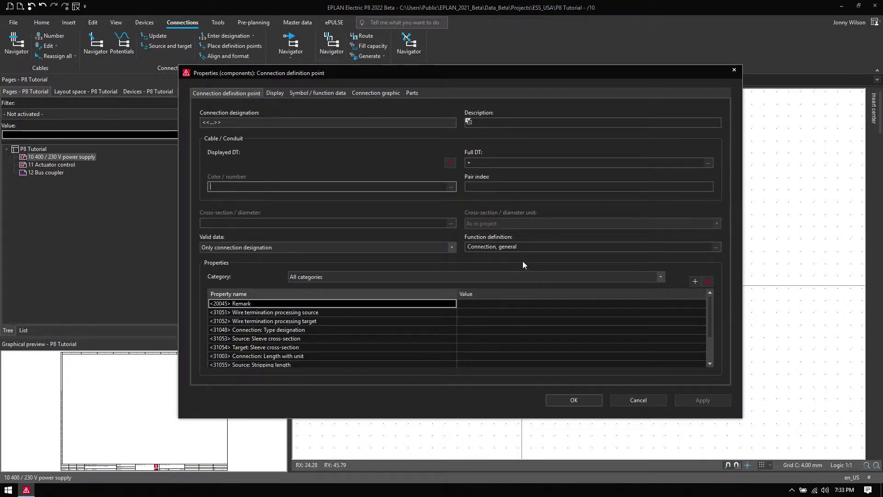
pyautogui.click(452, 247)
pyautogui.click(426, 255)
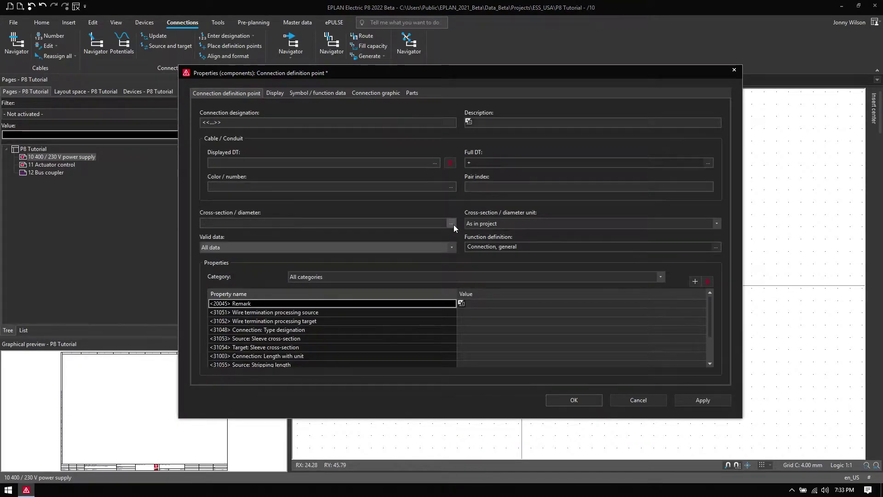
pyautogui.click(453, 224)
pyautogui.click(514, 363)
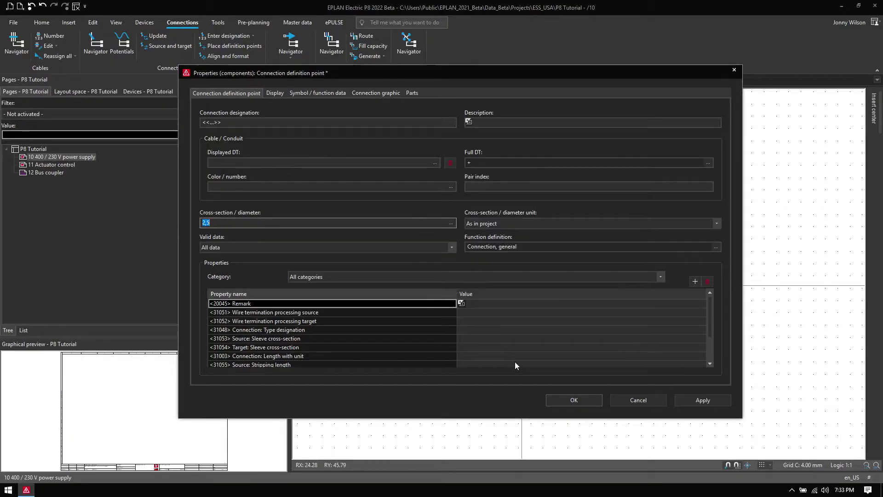
pyautogui.click(454, 187)
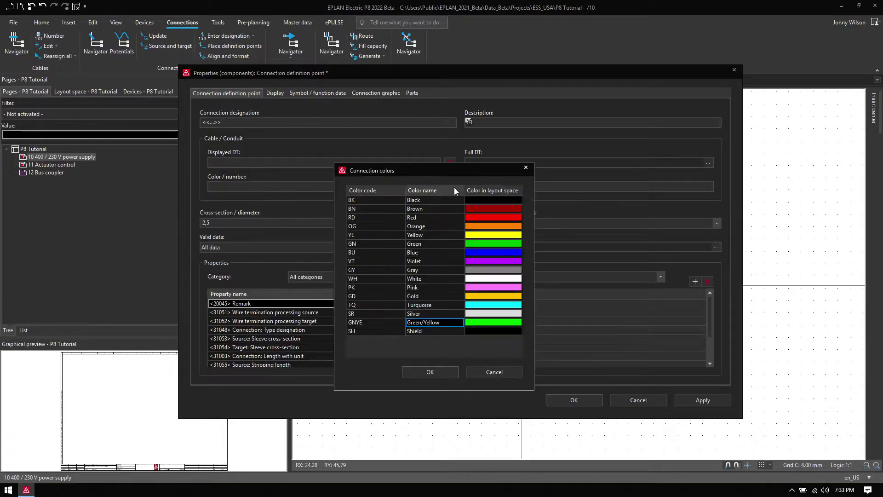
pyautogui.click(385, 200)
pyautogui.click(423, 369)
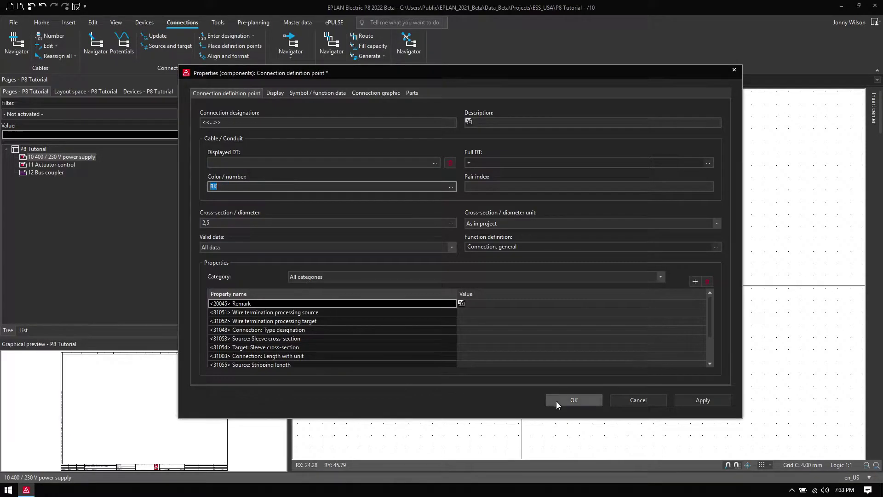
pyautogui.click(556, 400)
pyautogui.doubleClick(492, 279)
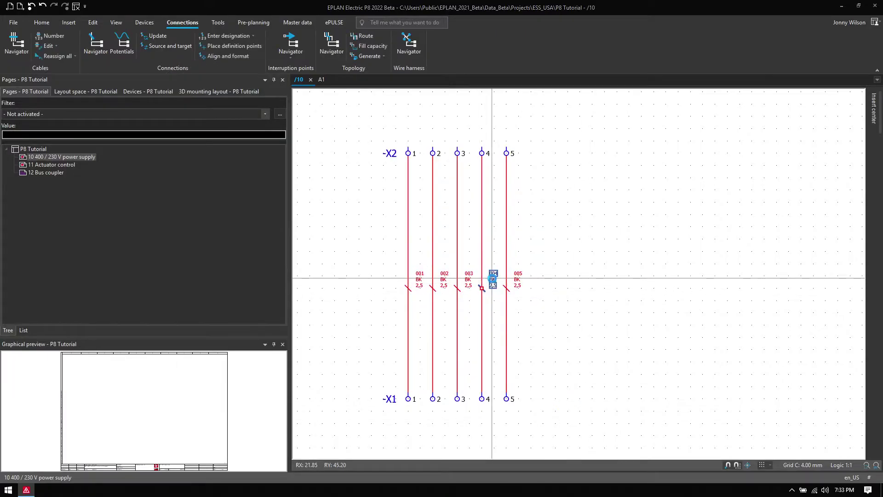
# - Change wire 004's colour to BU (blue)
pyautogui.click(452, 189)
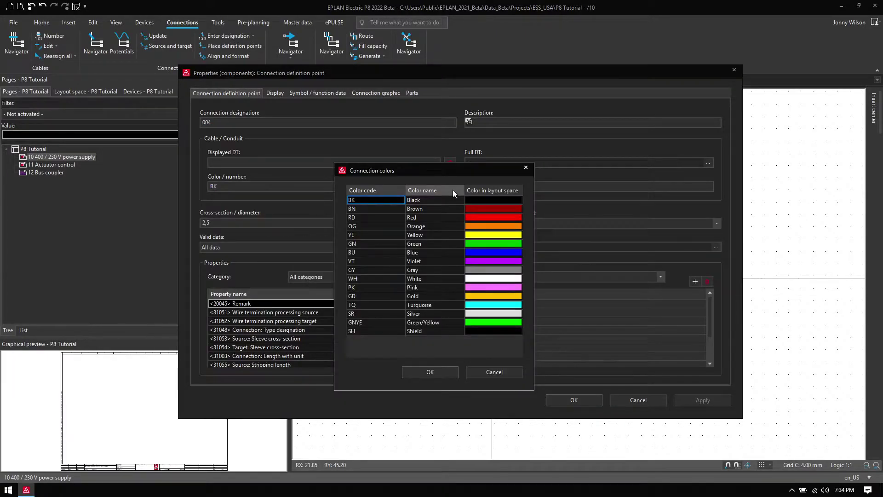
pyautogui.click(392, 252)
pyautogui.click(430, 372)
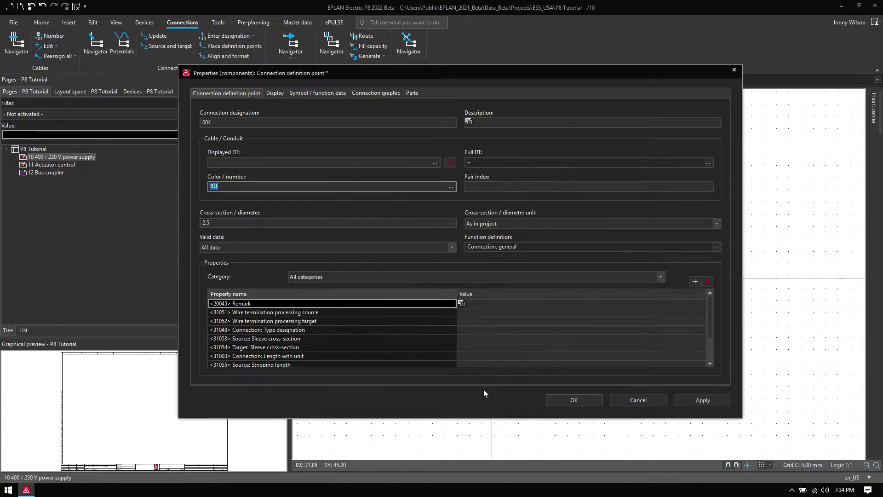
pyautogui.click(570, 399)
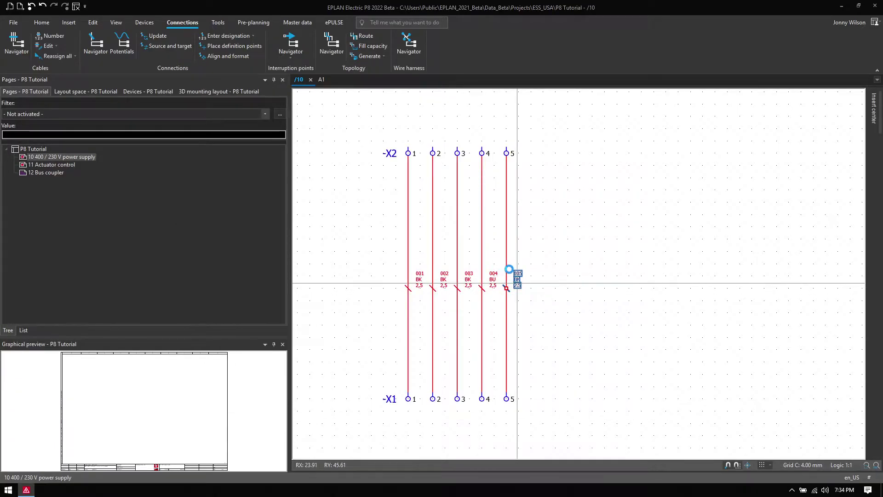
# - Change wire 005's colour to GNYE (green/yellow)
pyautogui.doubleClick(513, 281)
pyautogui.click(451, 189)
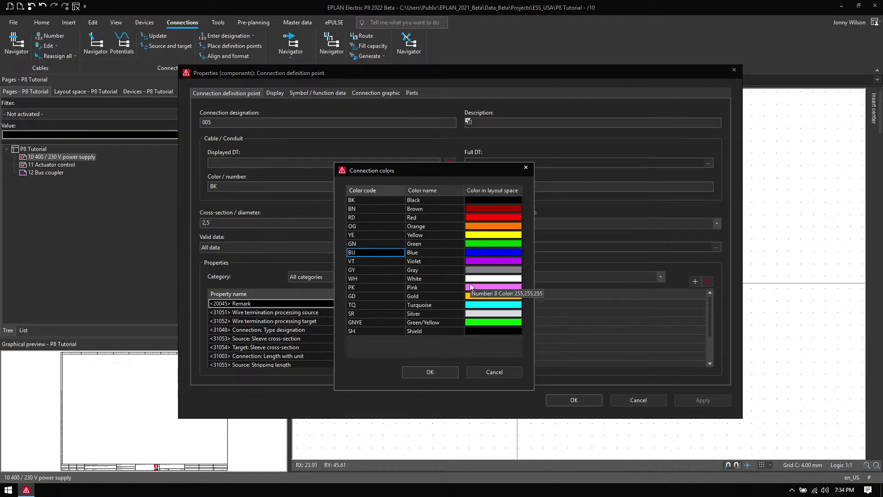
pyautogui.click(440, 320)
pyautogui.click(434, 368)
pyautogui.click(560, 400)
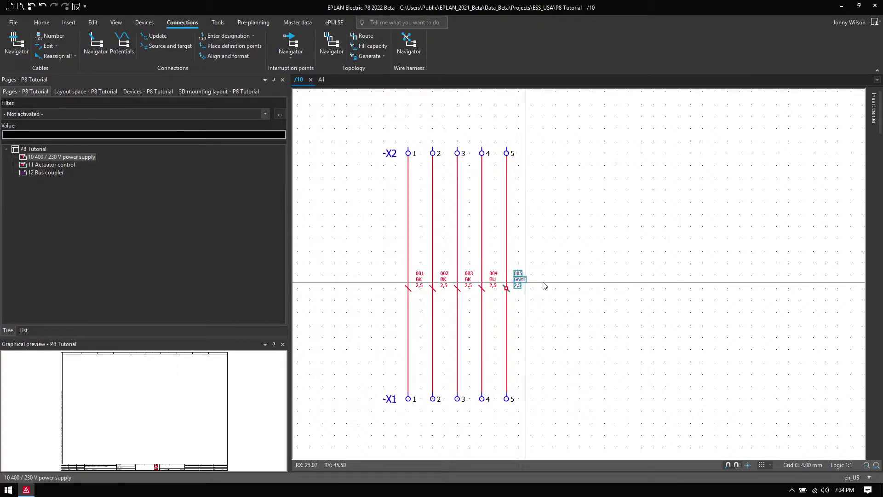
pyautogui.scroll(-3, 627, 272)
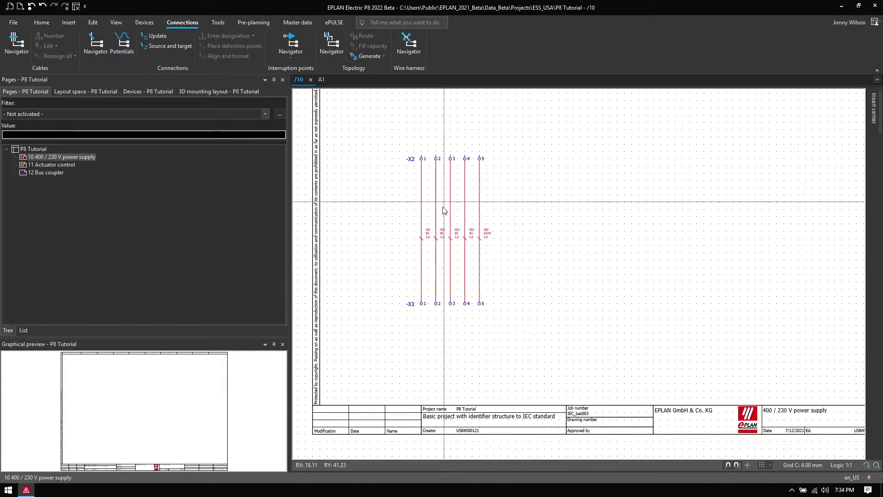
pyautogui.scroll(3, 420, 302)
pyautogui.scroll(1, 430, 273)
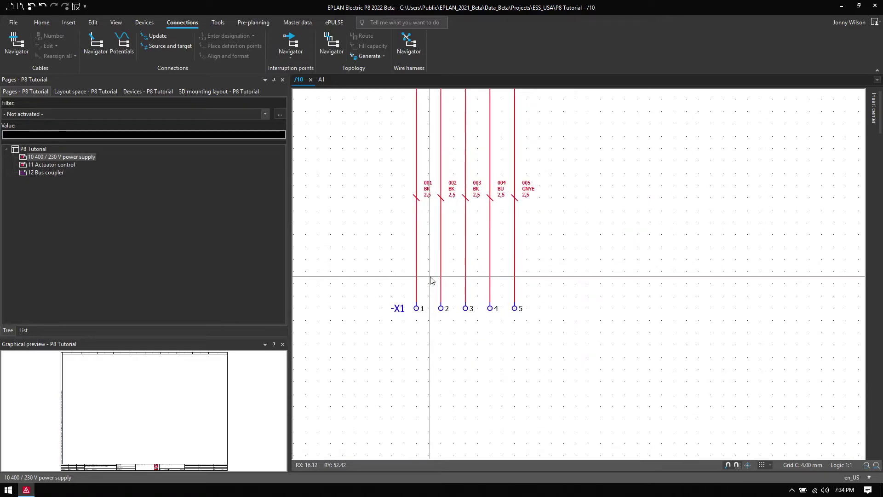
pyautogui.moveTo(483, 260); pyautogui.dragTo(481, 301, button='middle')
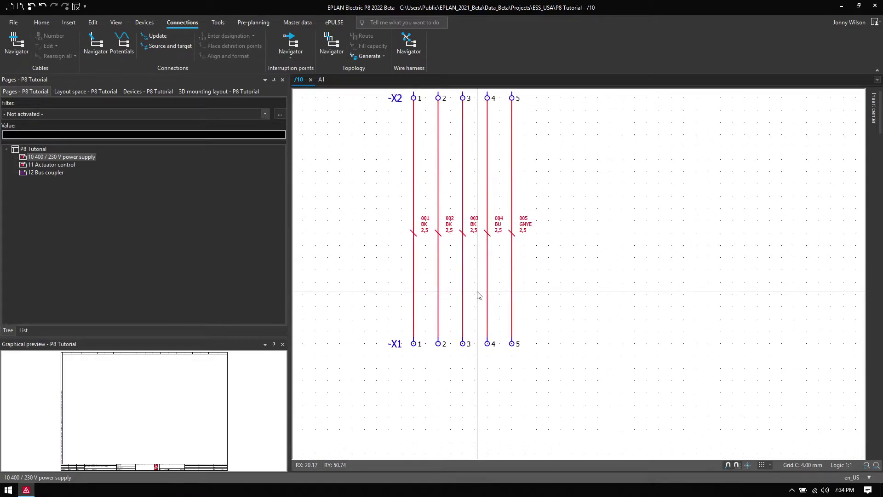
pyautogui.scroll(1, 439, 346)
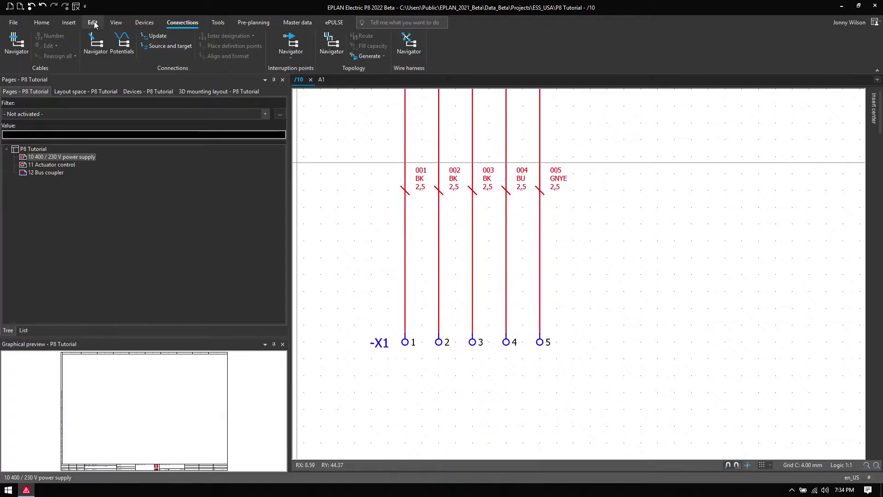
pyautogui.click(71, 27)
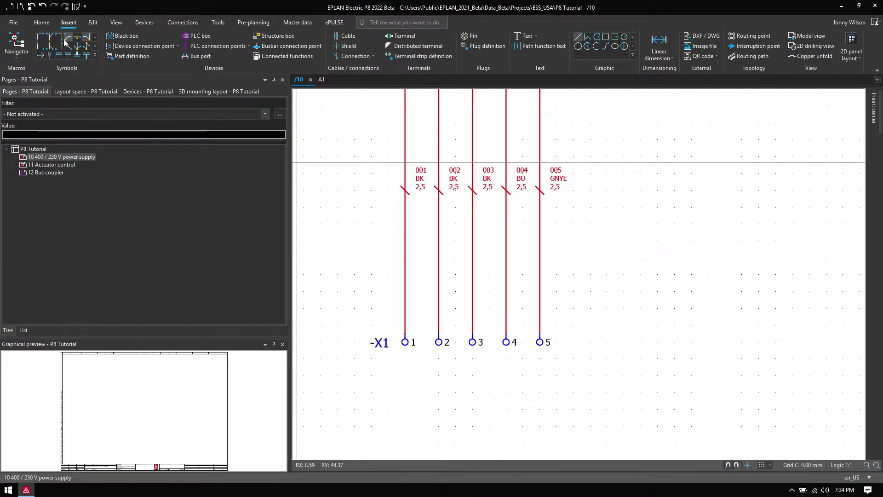
# - Place opposite connection angles on wires 001 and 002 to jumper terminals 1 and 2 above -X1
pyautogui.click(68, 37)
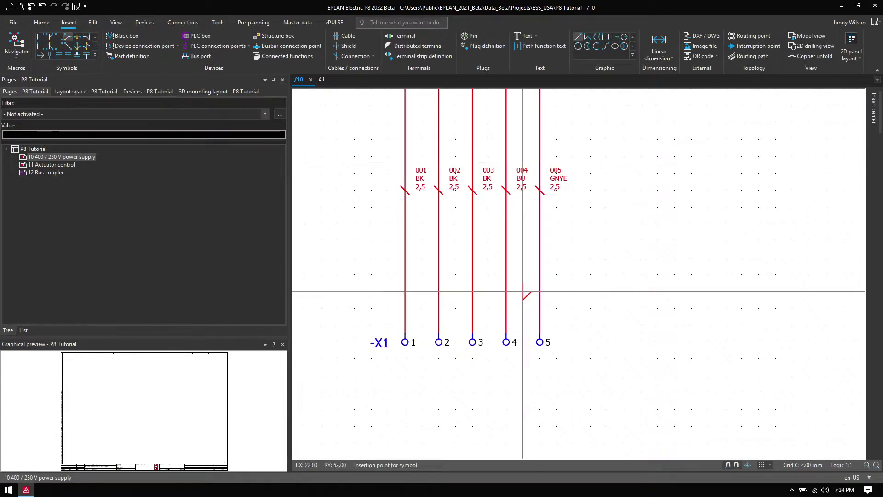
pyautogui.click(404, 308)
pyautogui.click(86, 37)
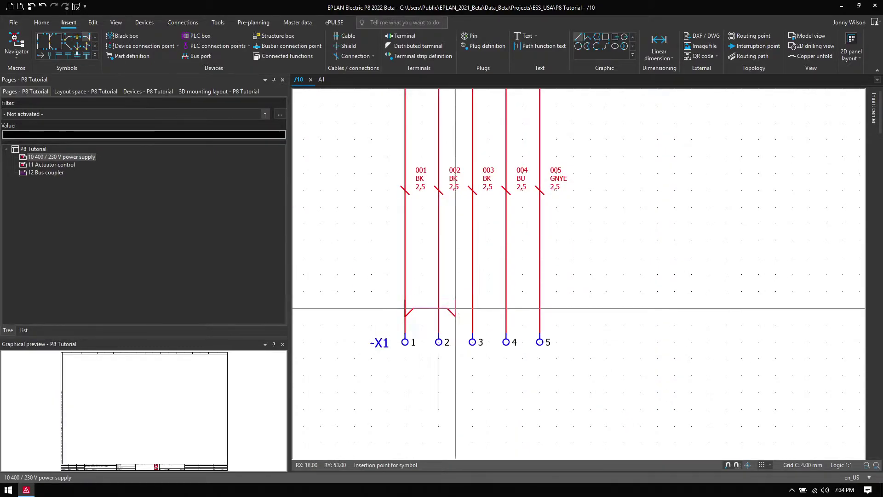
pyautogui.click(438, 308)
pyautogui.scroll(3, 605, 325)
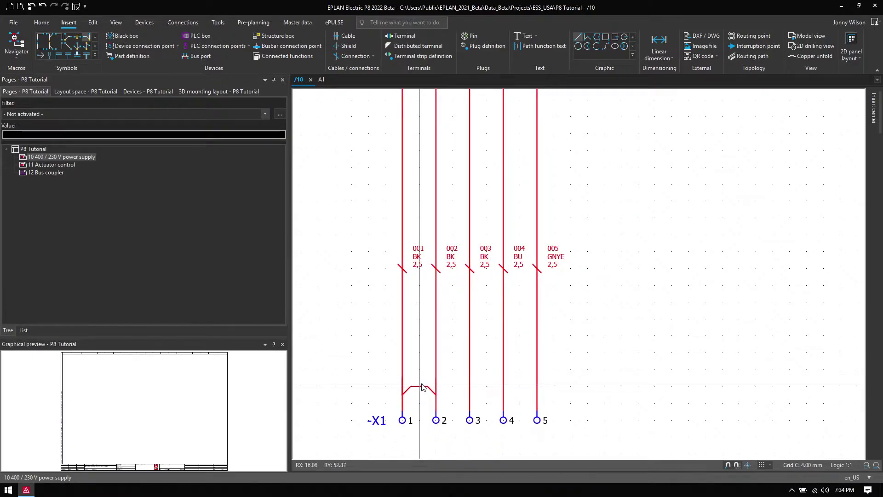
pyautogui.scroll(-1, 587, 336)
pyautogui.scroll(-1, 573, 290)
pyautogui.scroll(1, 616, 270)
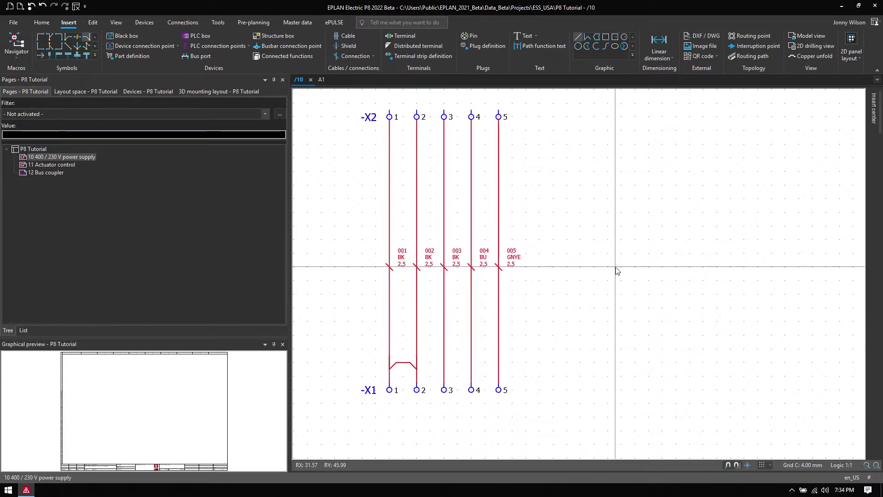
pyautogui.click(389, 391)
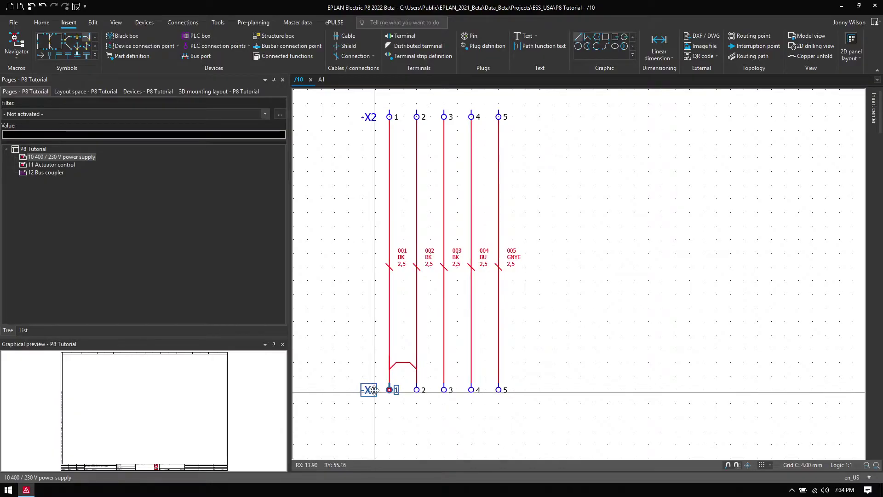
pyautogui.click(154, 22)
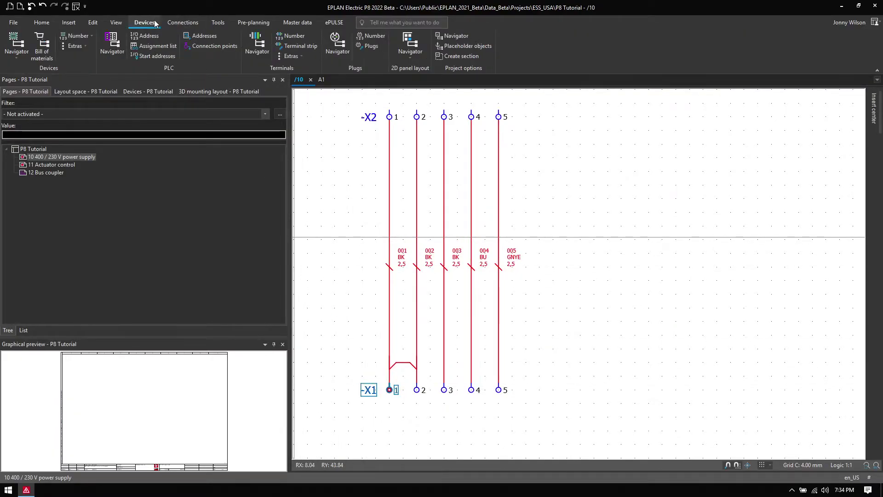
pyautogui.click(304, 48)
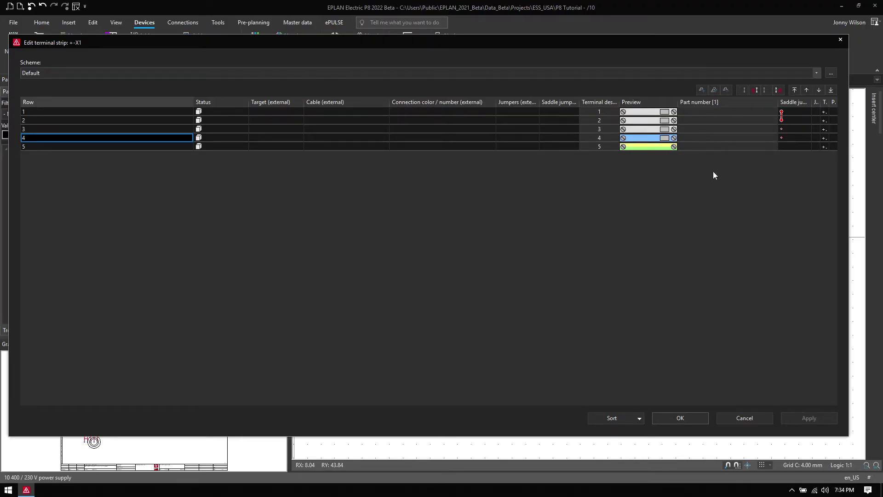
pyautogui.click(694, 419)
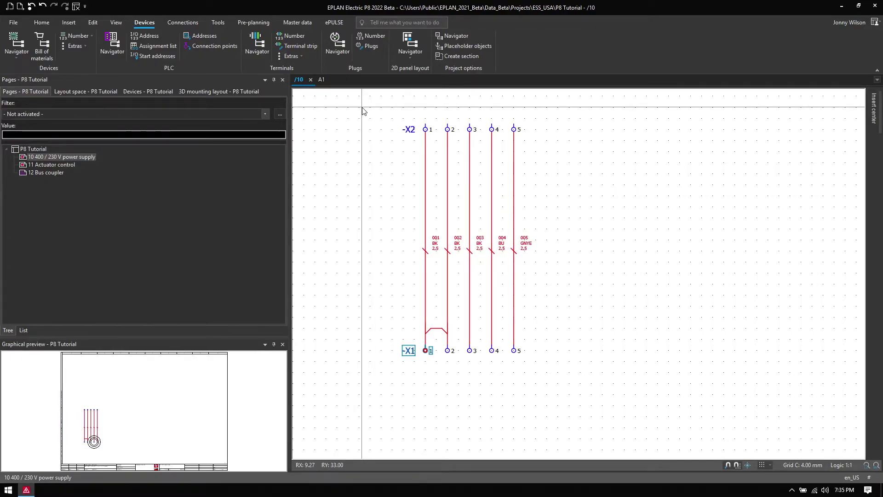
# - Export both terminal strips of the P8 Tutorial project via PHOENIX CONTACT Planning to PROJECT complete
pyautogui.moveTo(362, 111); pyautogui.dragTo(592, 392)
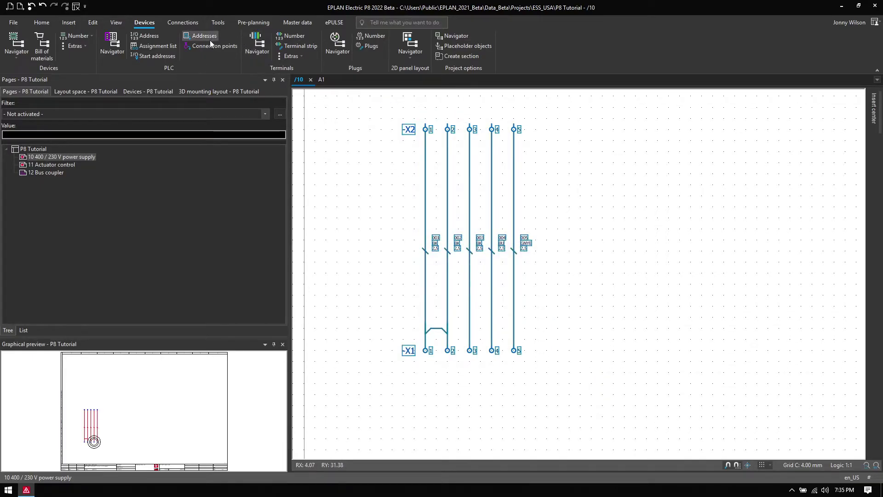
pyautogui.click(217, 22)
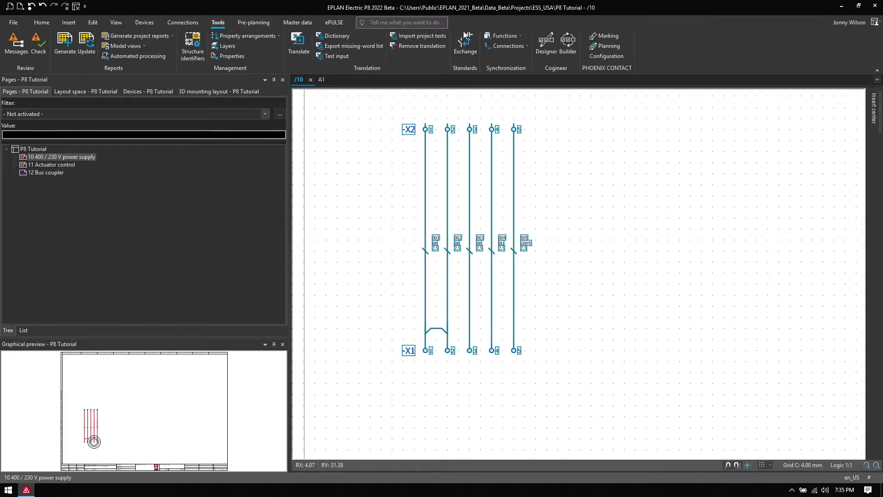
pyautogui.click(601, 48)
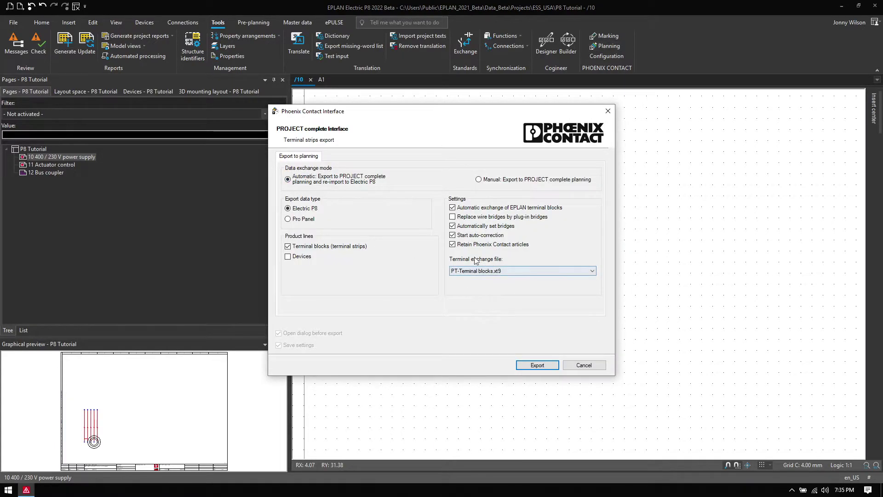
pyautogui.click(537, 366)
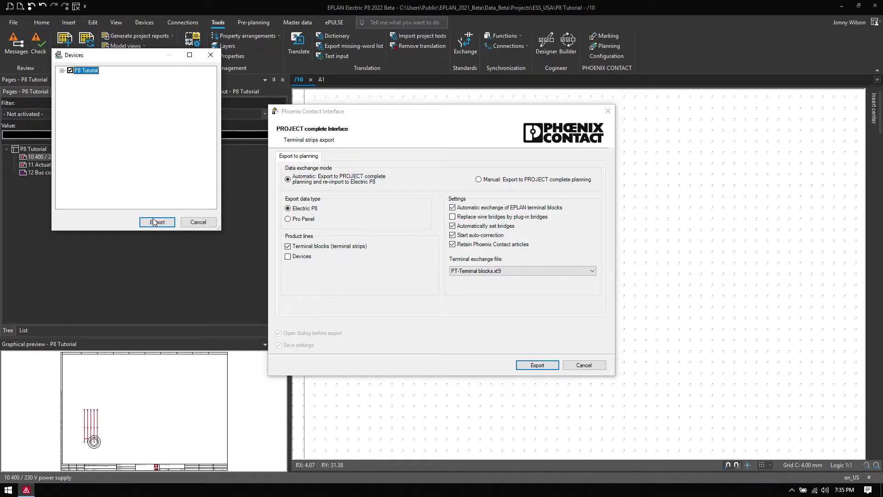
pyautogui.click(158, 223)
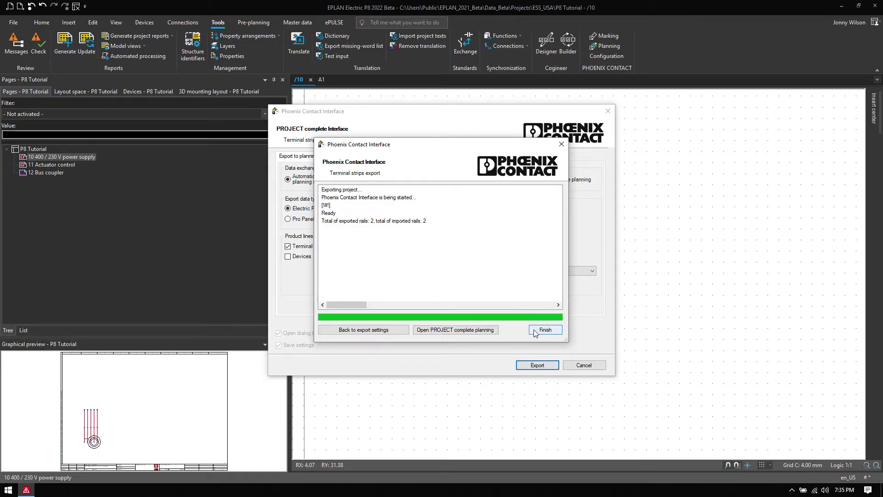
pyautogui.click(544, 329)
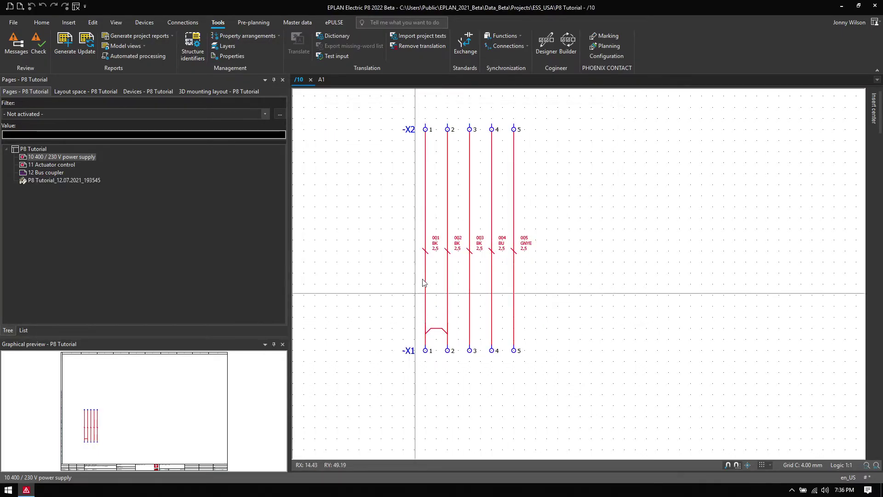
# - Open the -X1 terminal strip editor and accept its Phoenix Contact parts, returning to page /10
pyautogui.click(427, 355)
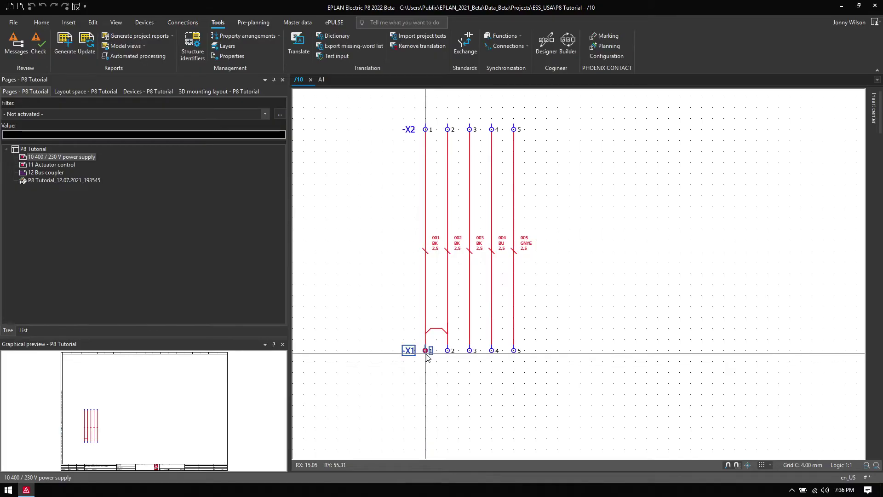
pyautogui.click(155, 23)
pyautogui.click(308, 46)
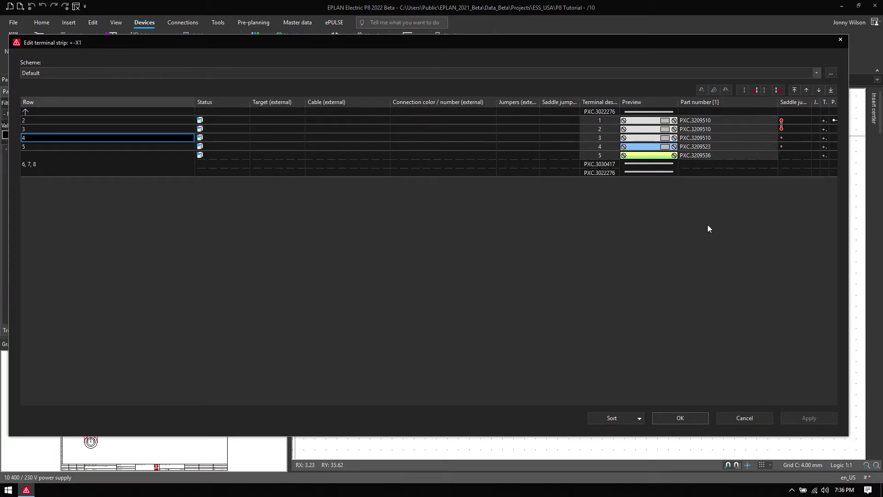
pyautogui.click(680, 417)
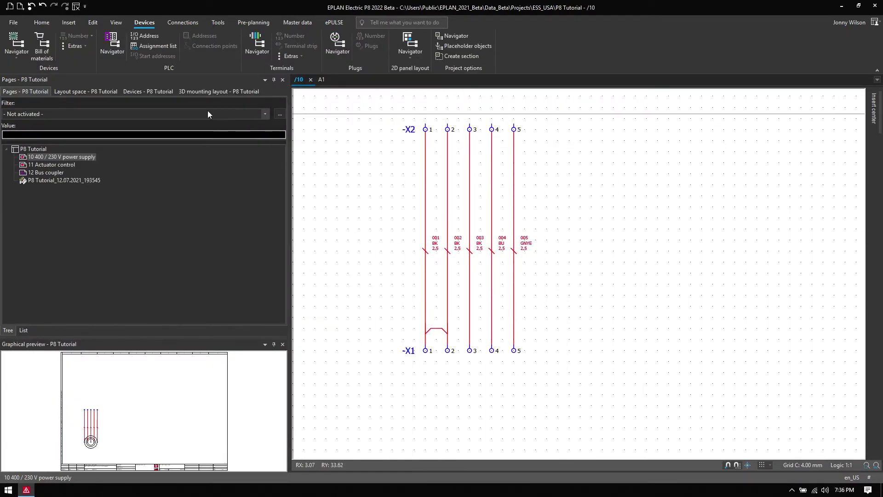
# - Show the A1 mounting layout from the front viewpoint
pyautogui.click(321, 79)
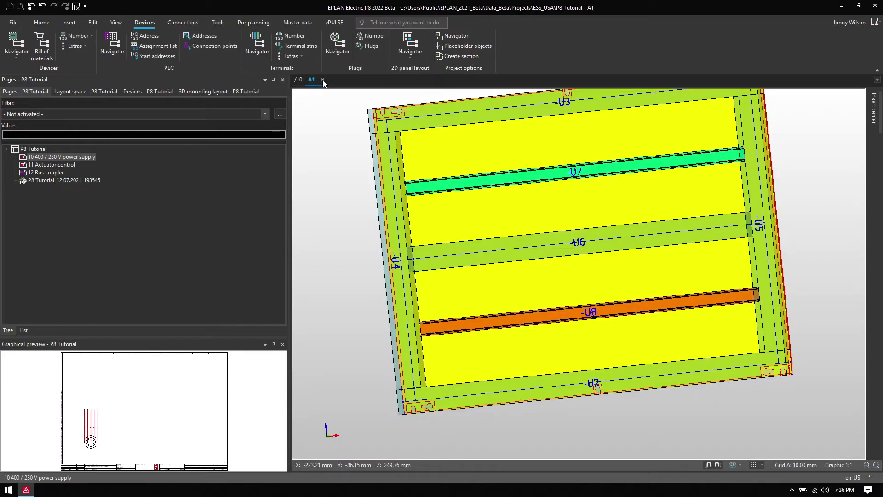
pyautogui.click(116, 22)
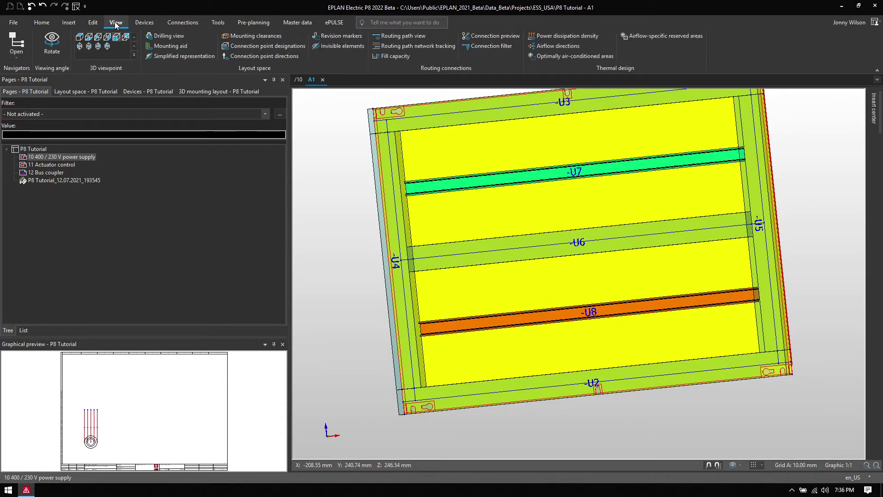
pyautogui.click(118, 39)
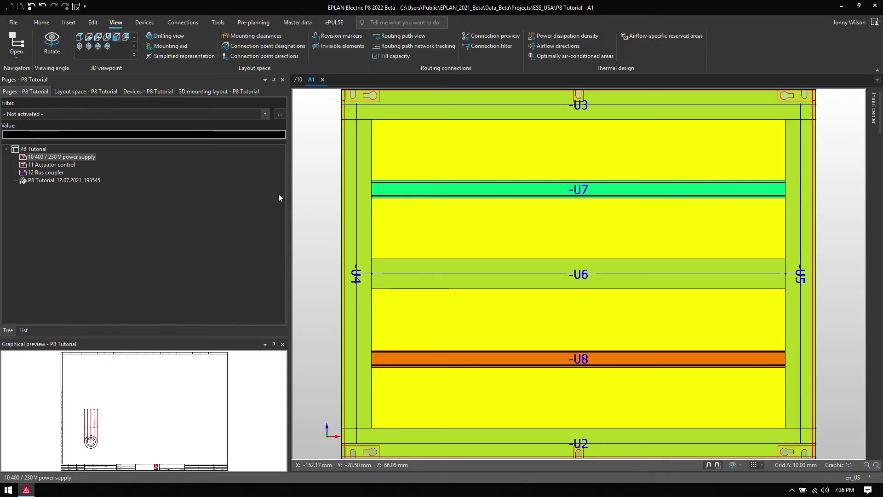
# - Drag the X group with terminal strips -X1 and -X2 from the 3D mounting layout navigator into the layout
pyautogui.click(222, 93)
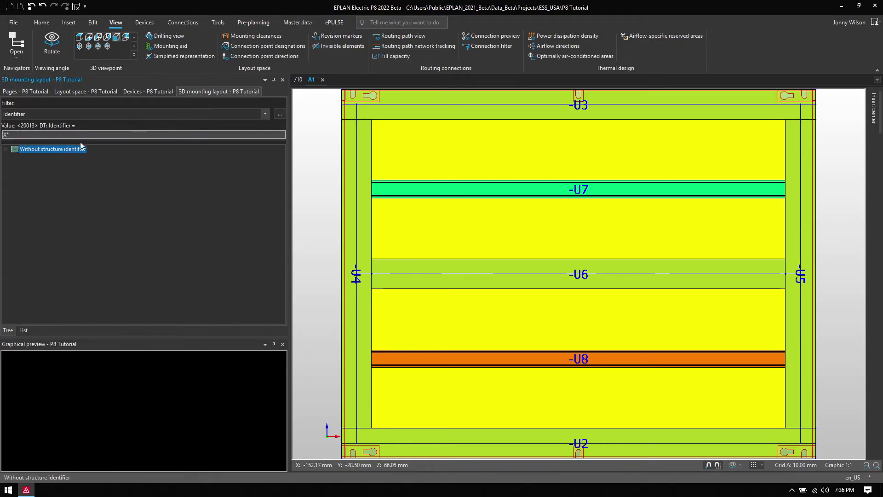
pyautogui.click(5, 149)
pyautogui.click(25, 157)
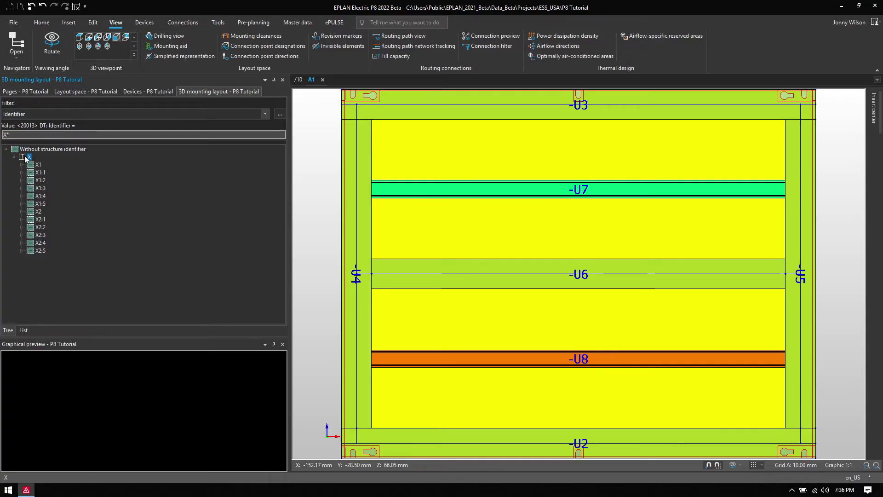
pyautogui.moveTo(25, 157); pyautogui.dragTo(414, 193)
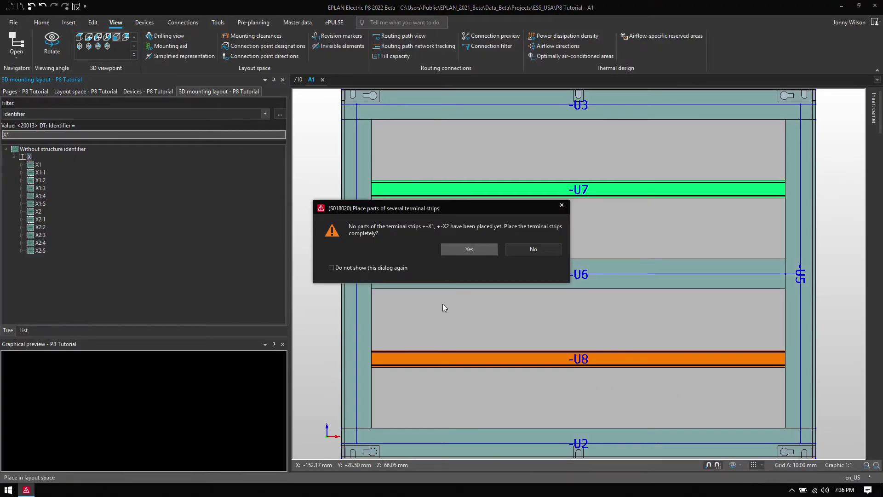
# - Place terminal strip -X1 completely on rail U8, with its end piece beside the yellow terminal
pyautogui.click(471, 249)
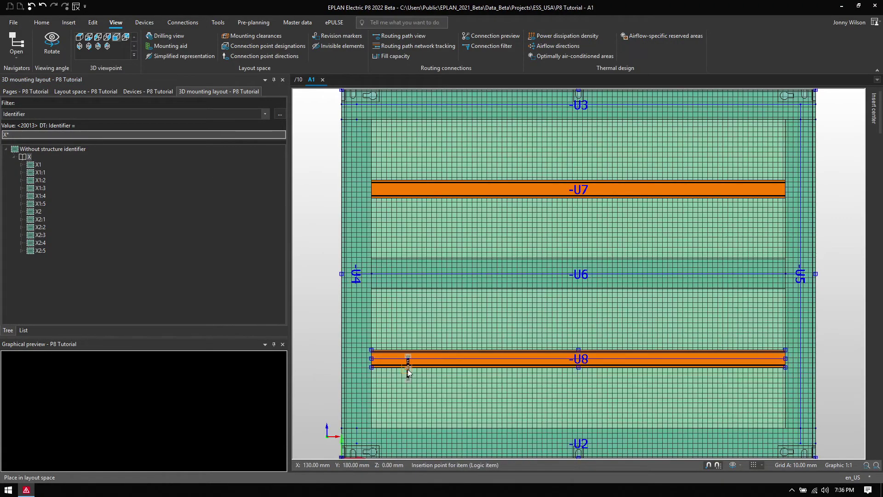
pyautogui.scroll(6, 407, 369)
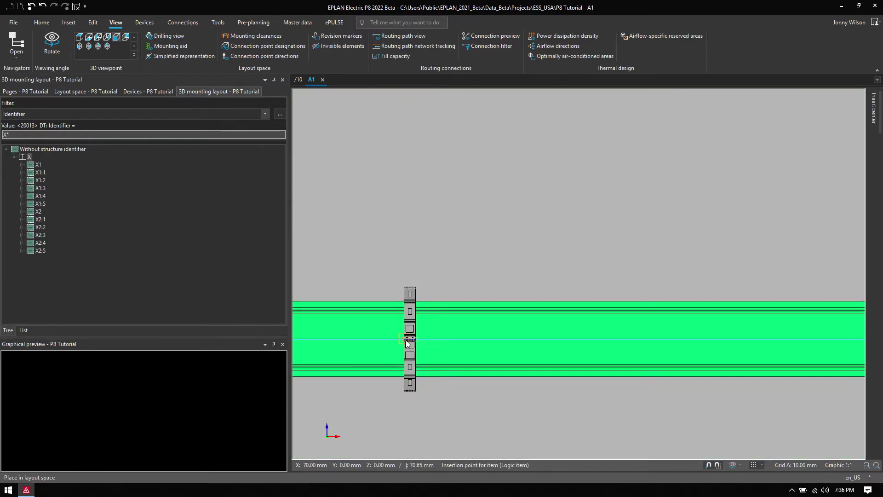
pyautogui.click(405, 340)
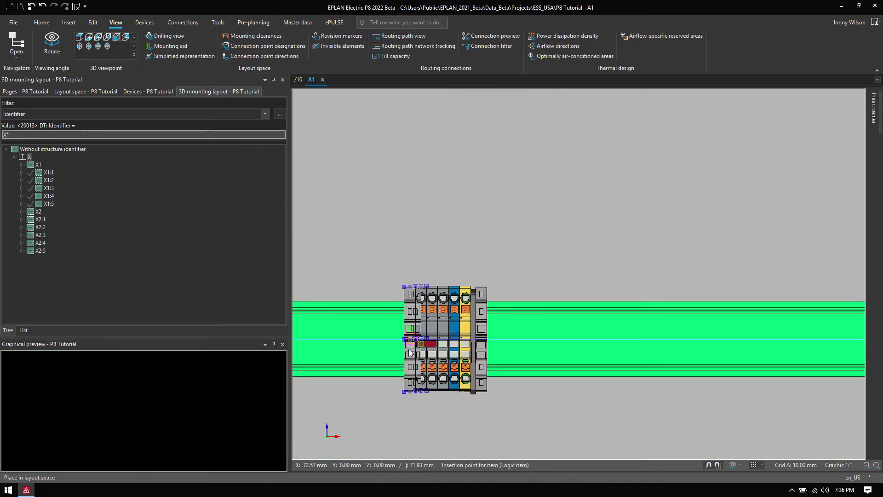
pyautogui.scroll(3, 423, 338)
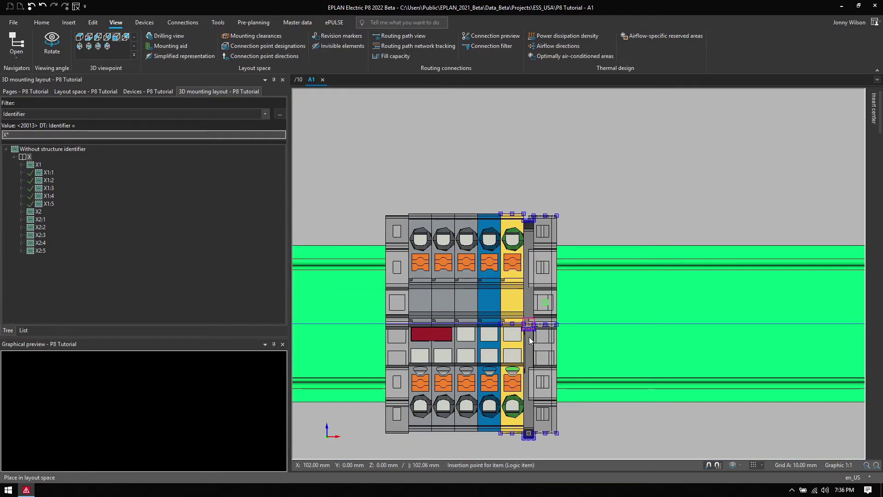
pyautogui.click(523, 346)
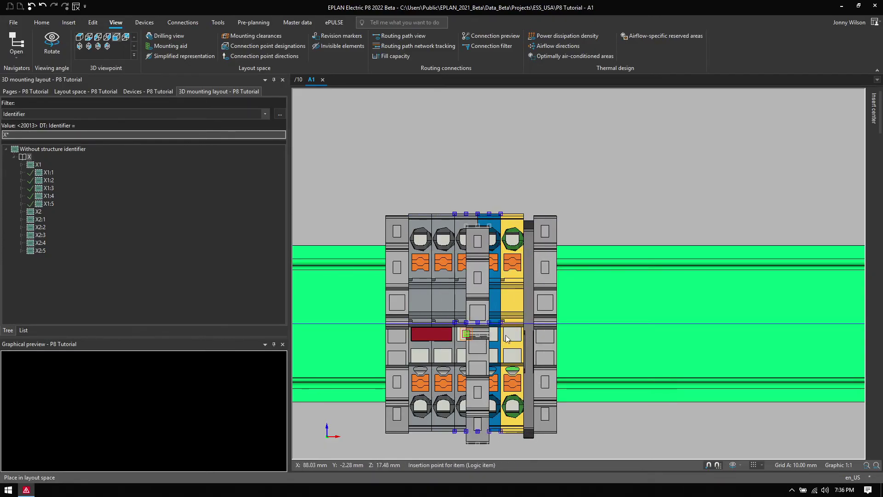
# - Place terminal strip -X2 on rail U7, then select the whole mounting plate
pyautogui.scroll(-3, 553, 326)
pyautogui.scroll(-3, 619, 237)
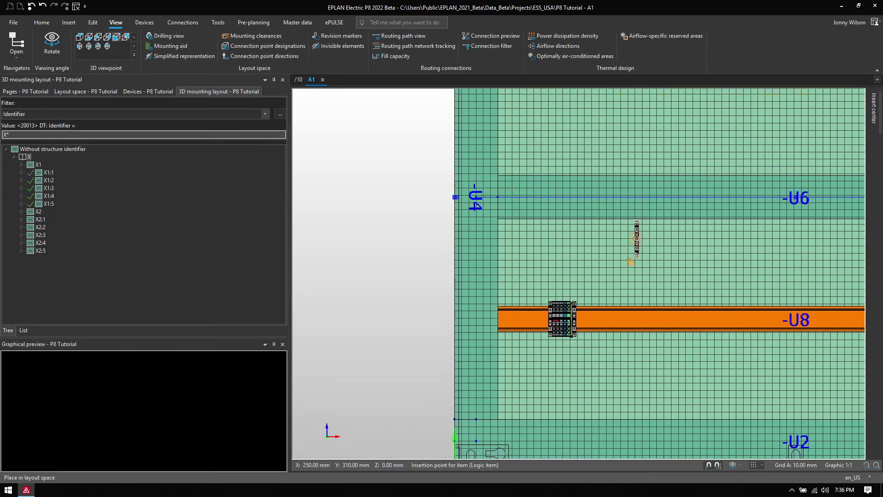
pyautogui.scroll(1, 516, 261)
pyautogui.click(490, 163)
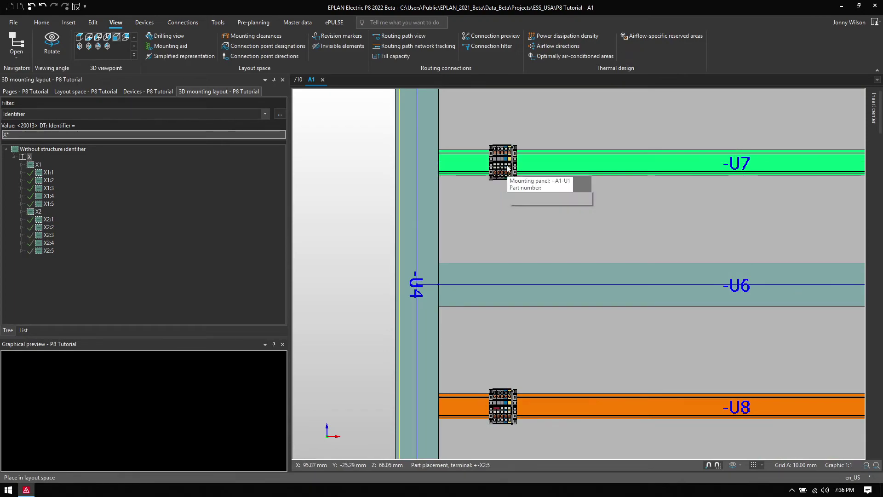
pyautogui.scroll(4, 506, 167)
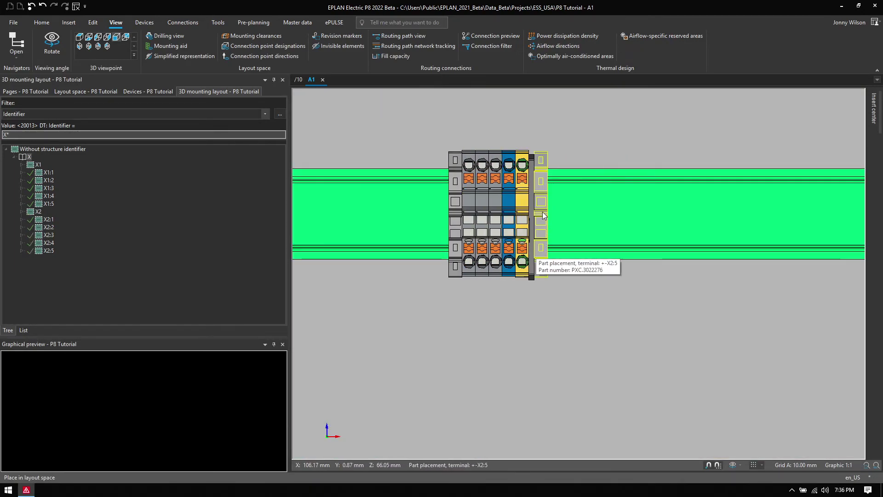
pyautogui.scroll(-4, 519, 213)
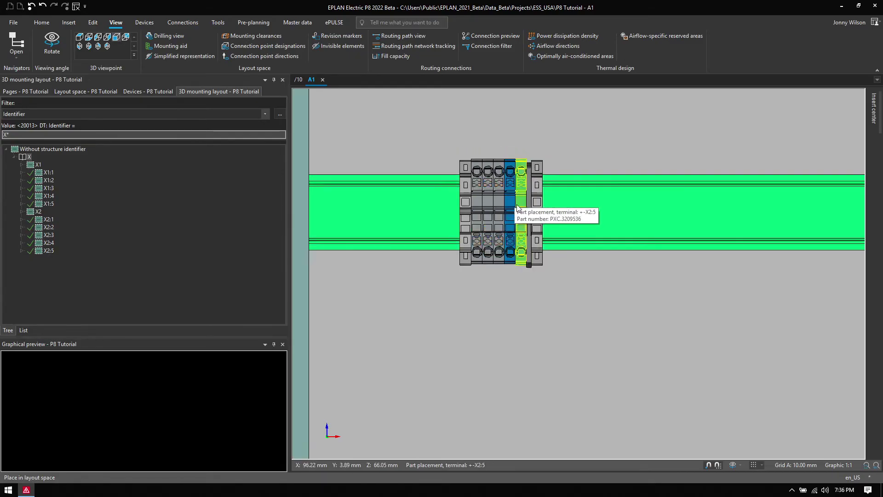
pyautogui.scroll(-2, 519, 214)
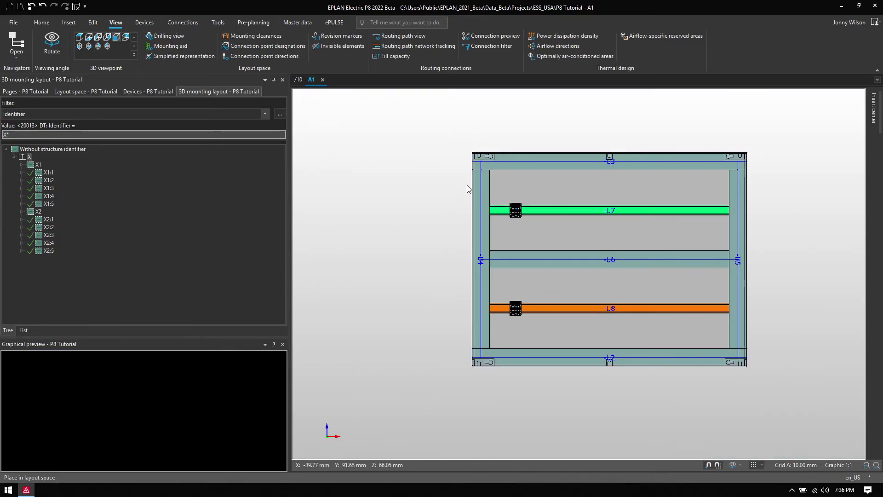
pyautogui.moveTo(429, 135); pyautogui.dragTo(778, 397)
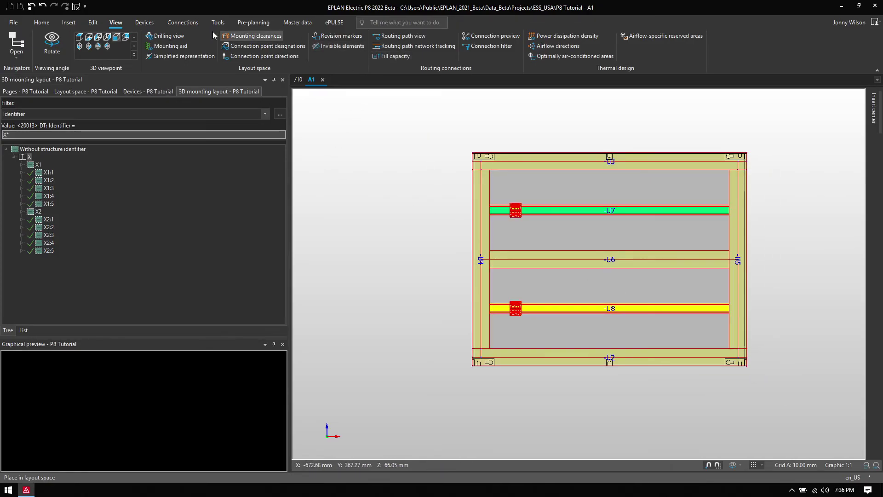
# - Route the wires between -X1 on U8 and -X2 on U7 as one vertical run
pyautogui.click(94, 23)
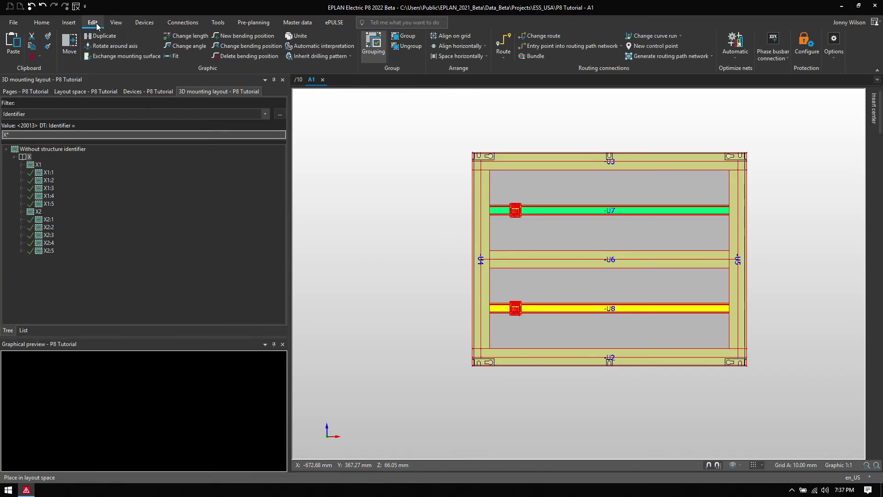
pyautogui.click(502, 39)
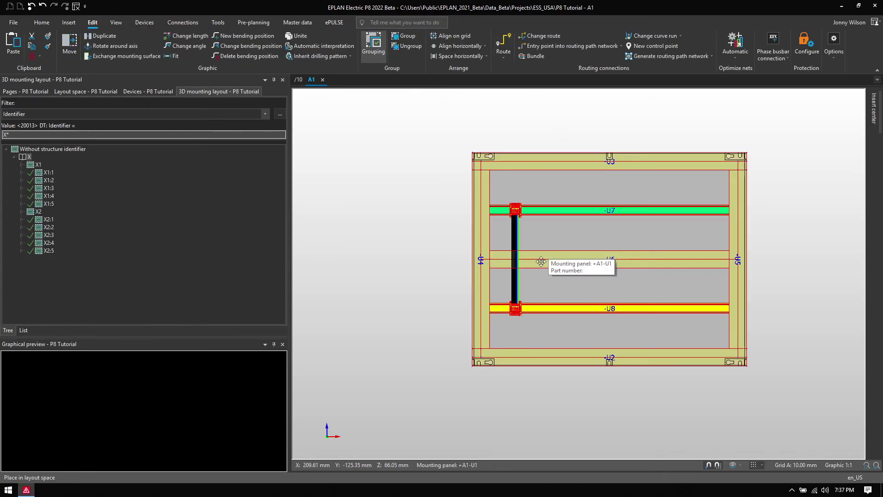
pyautogui.click(584, 233)
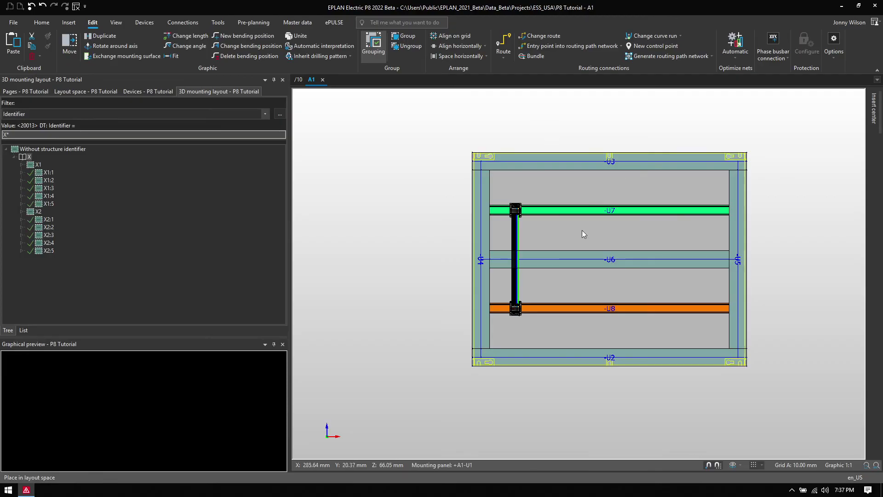
pyautogui.keyDown('shift'); pyautogui.moveTo(767, 196); pyautogui.dragTo(767, 195, button='middle'); pyautogui.keyUp('shift')
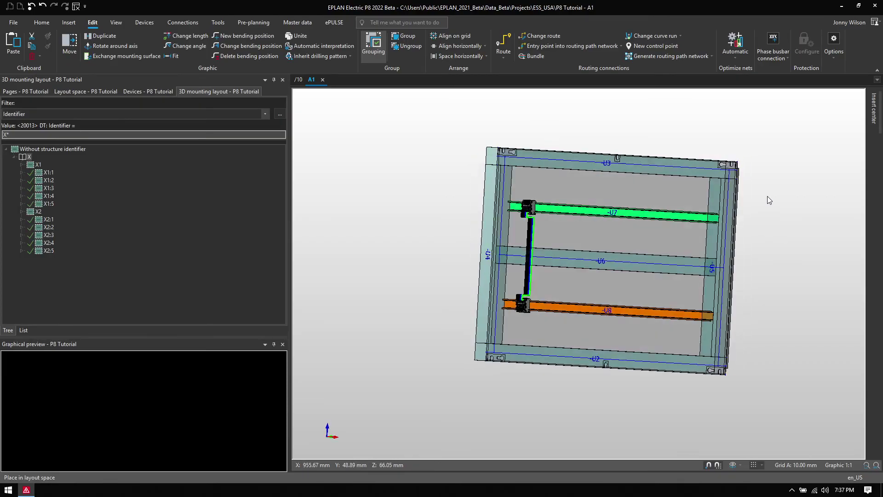
pyautogui.scroll(5, 524, 299)
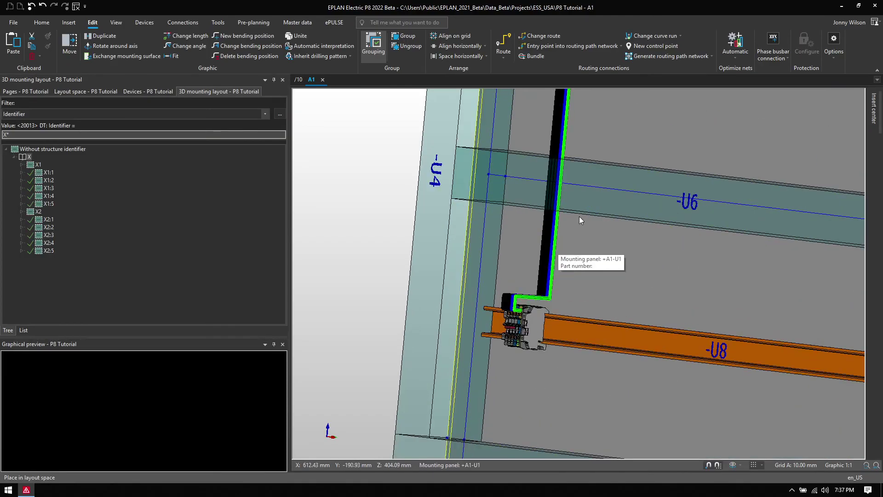
pyautogui.moveTo(578, 220); pyautogui.dragTo(560, 393, button='middle')
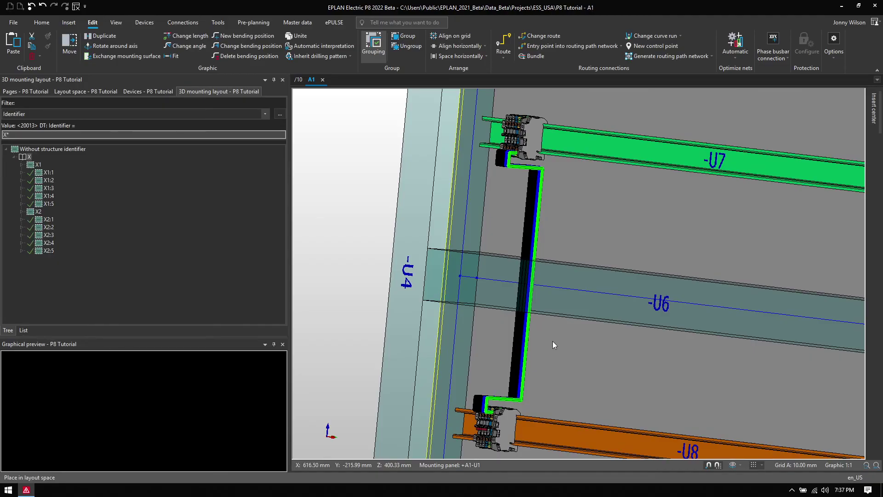
pyautogui.scroll(1, 553, 341)
pyautogui.scroll(-2, 553, 340)
pyautogui.scroll(6, 495, 363)
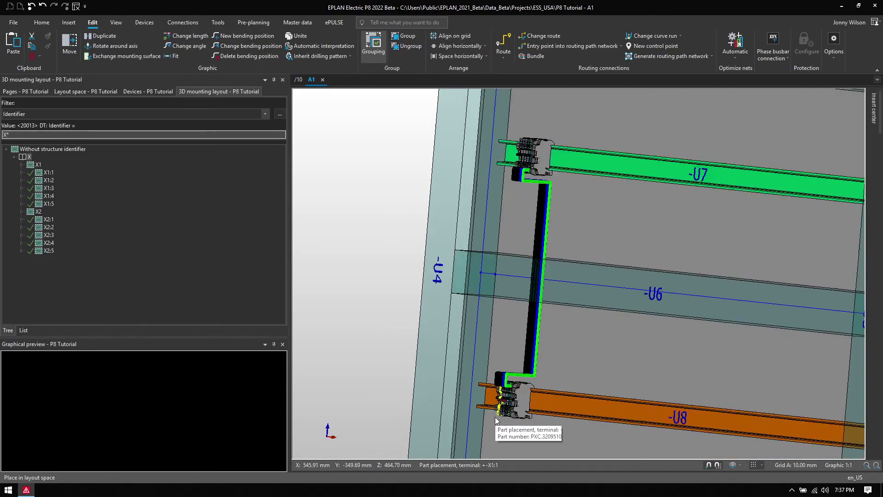
pyautogui.scroll(3, 544, 358)
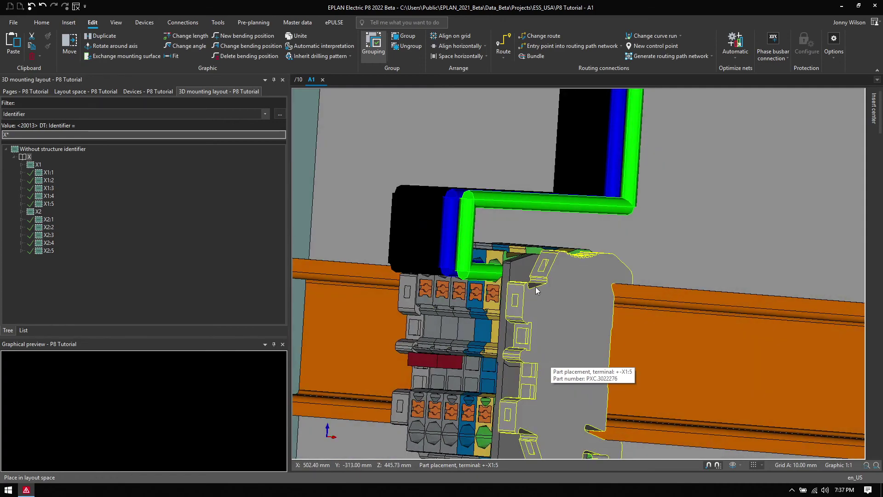
pyautogui.scroll(-5, 535, 286)
pyautogui.moveTo(562, 271); pyautogui.dragTo(566, 336, button='middle')
pyautogui.scroll(2, 529, 282)
pyautogui.scroll(4, 509, 154)
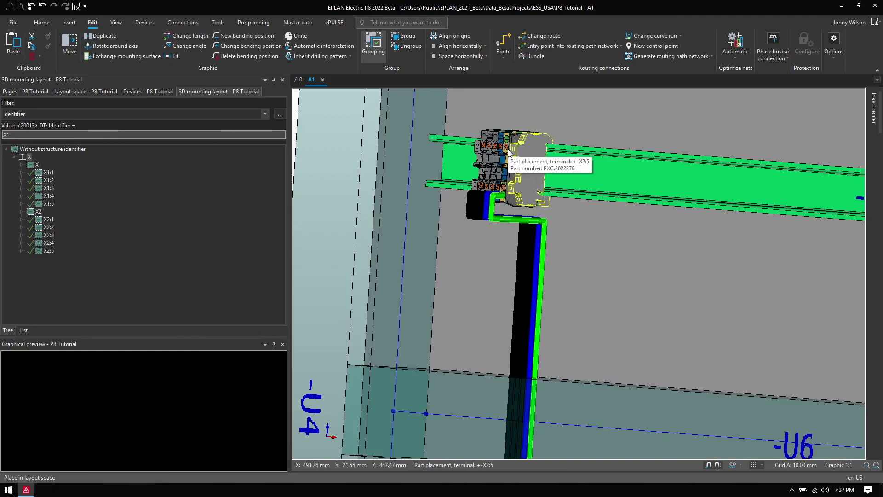
pyautogui.scroll(2, 509, 153)
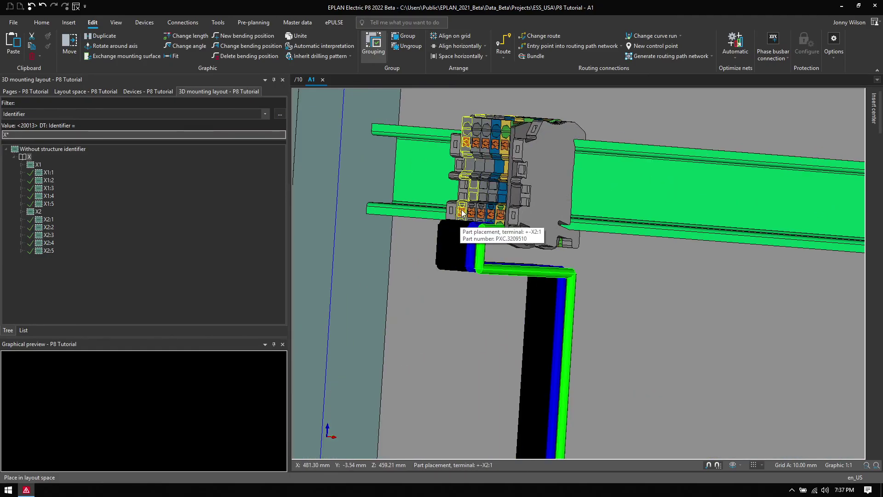